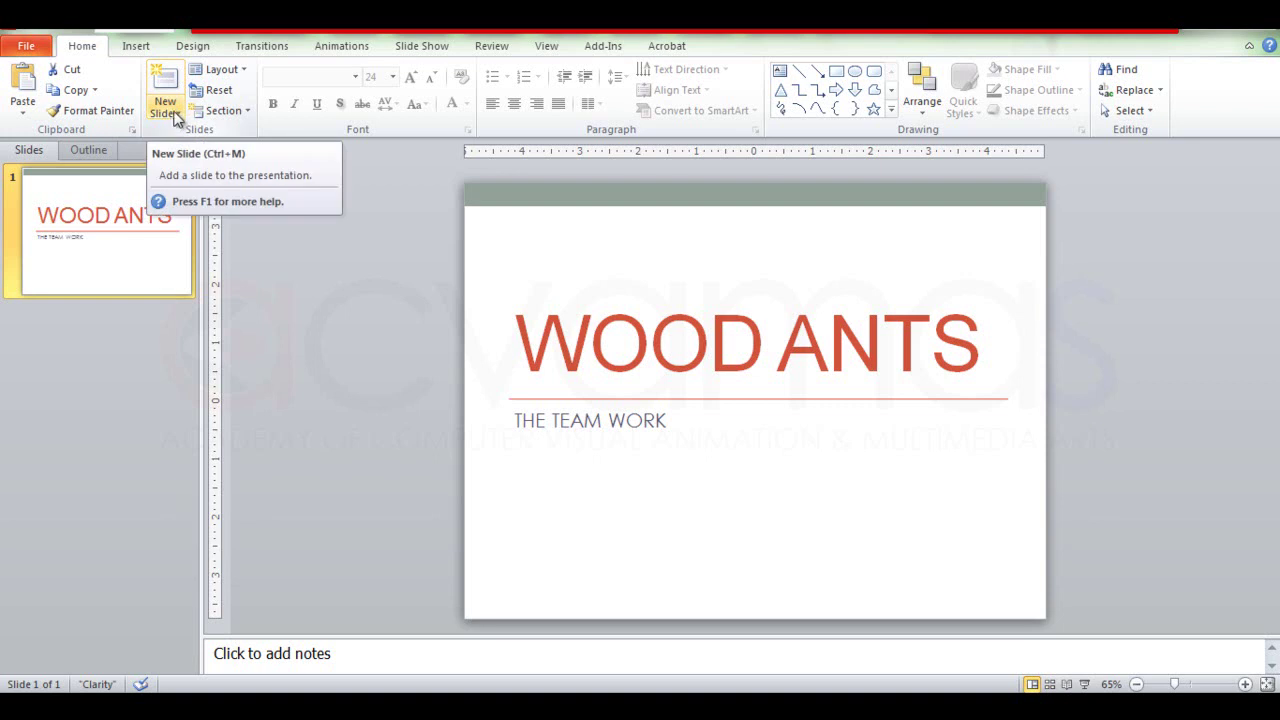
# Add a Title and Content slide, delete it, and add a Blank-layout slide instead
pyautogui.click(175, 113)
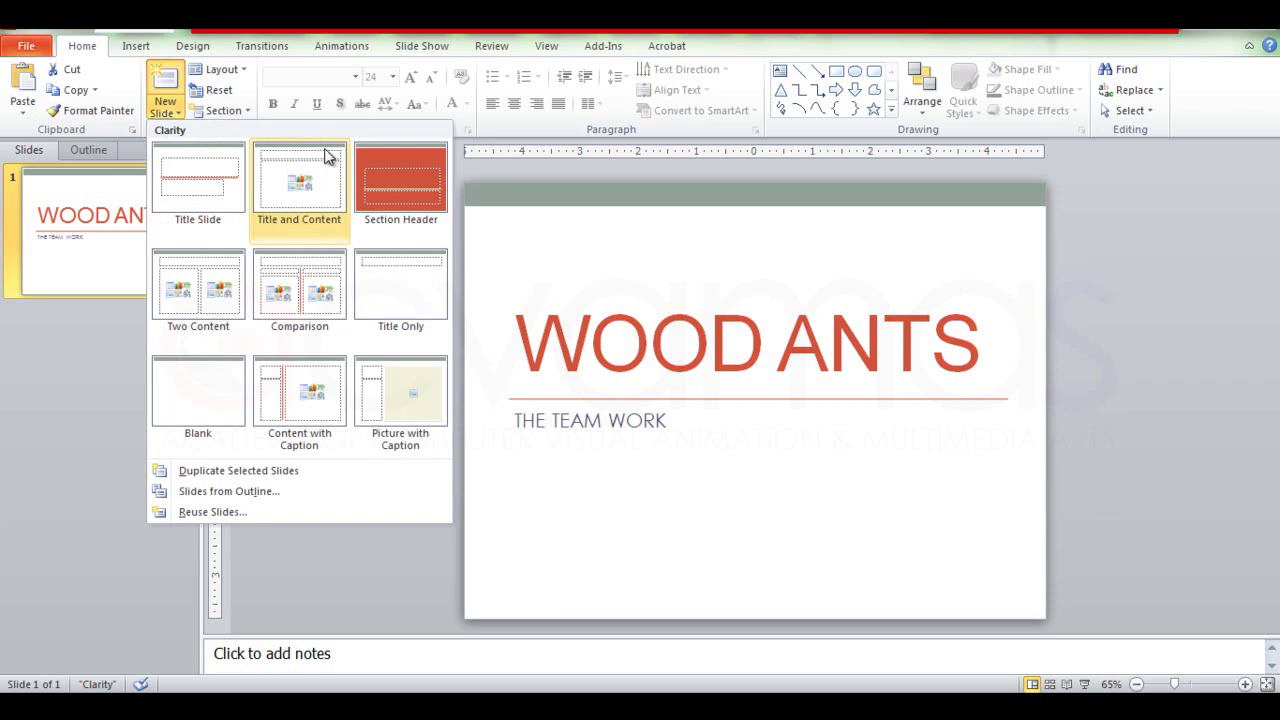
pyautogui.click(307, 178)
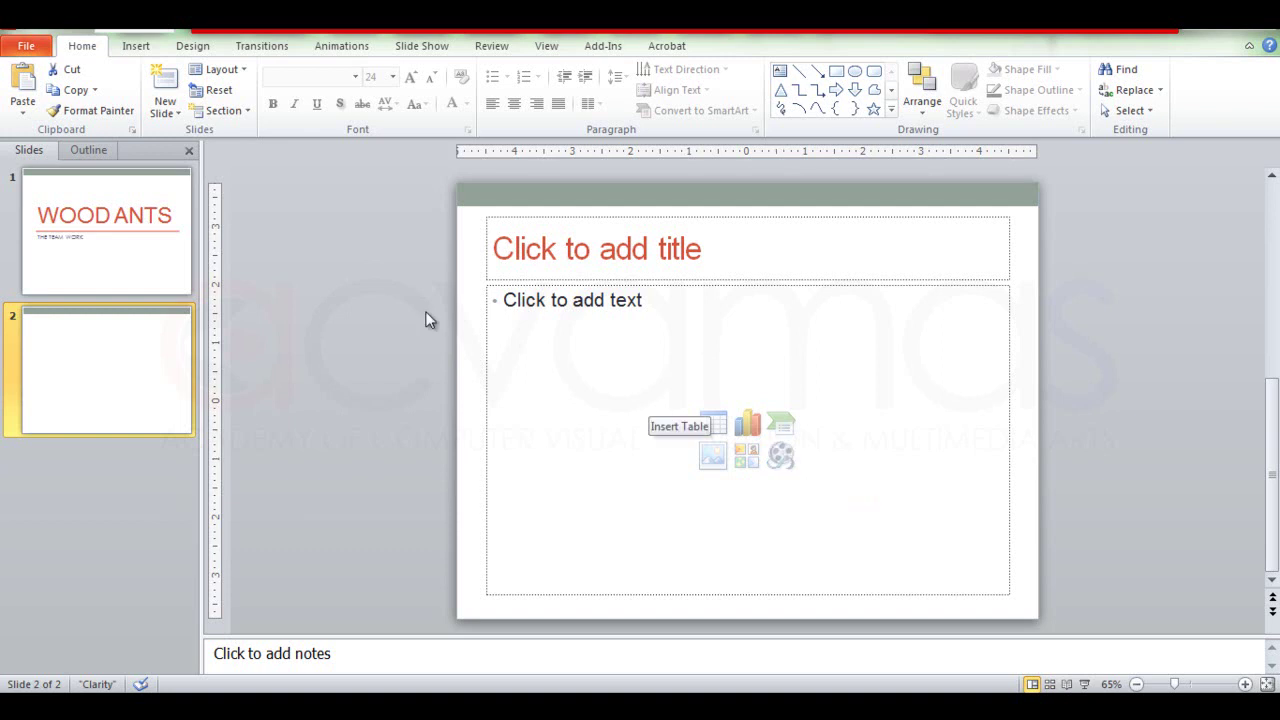
pyautogui.press('Delete')
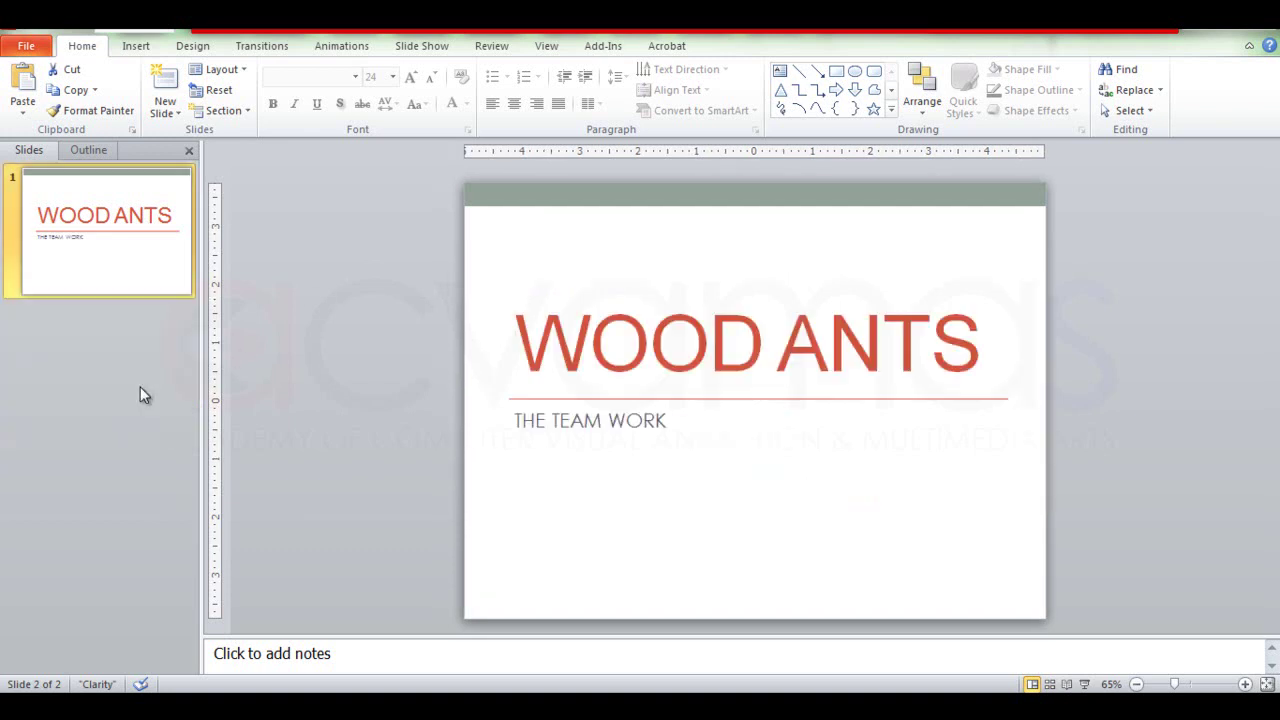
pyautogui.click(171, 108)
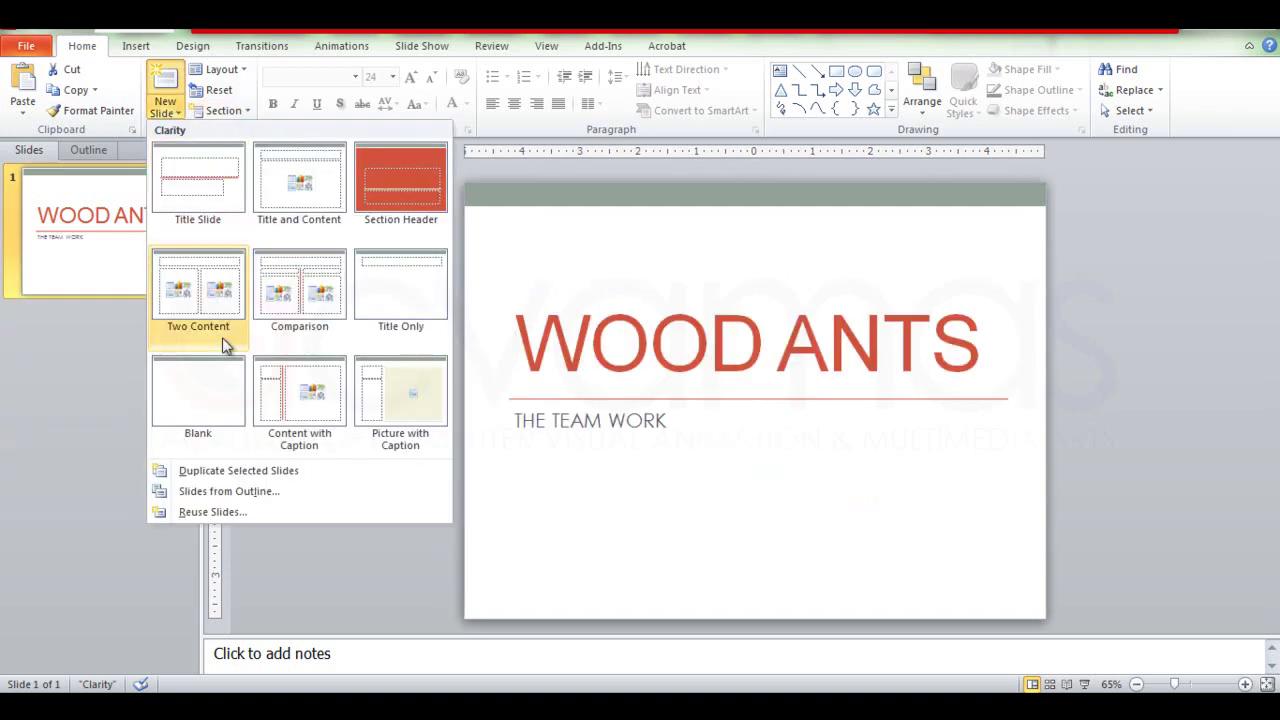
pyautogui.click(212, 398)
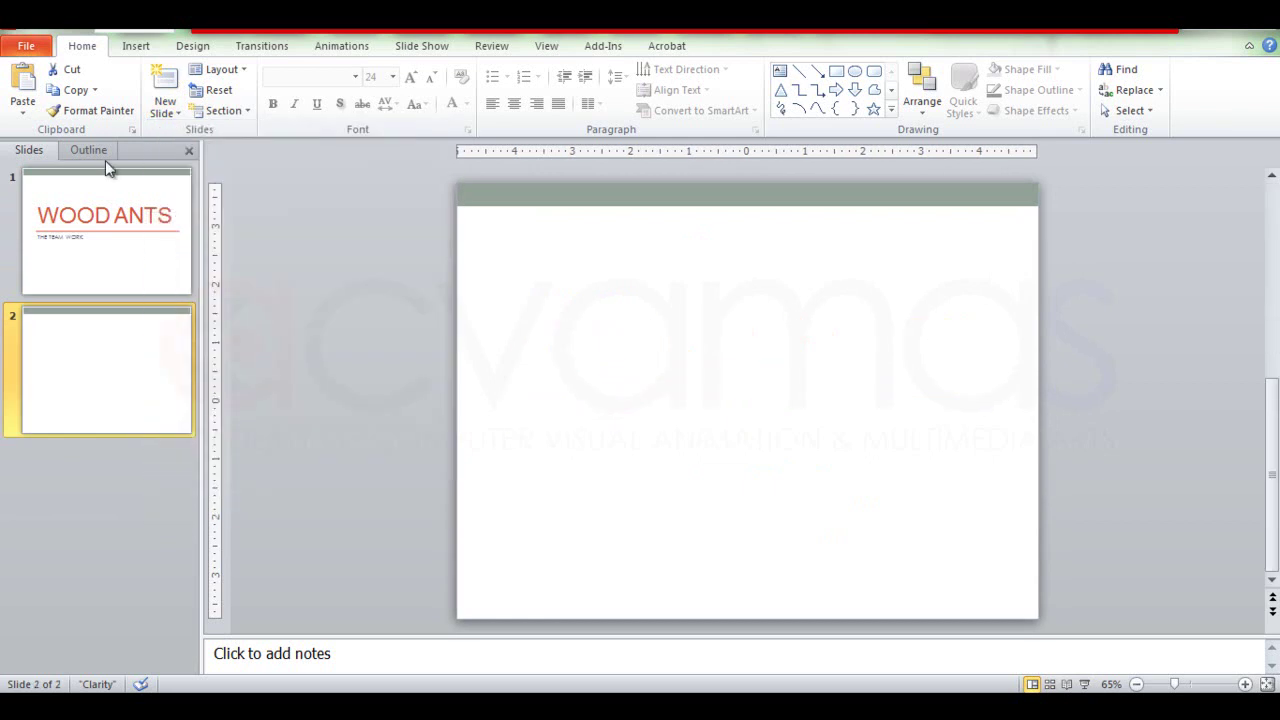
pyautogui.click(137, 48)
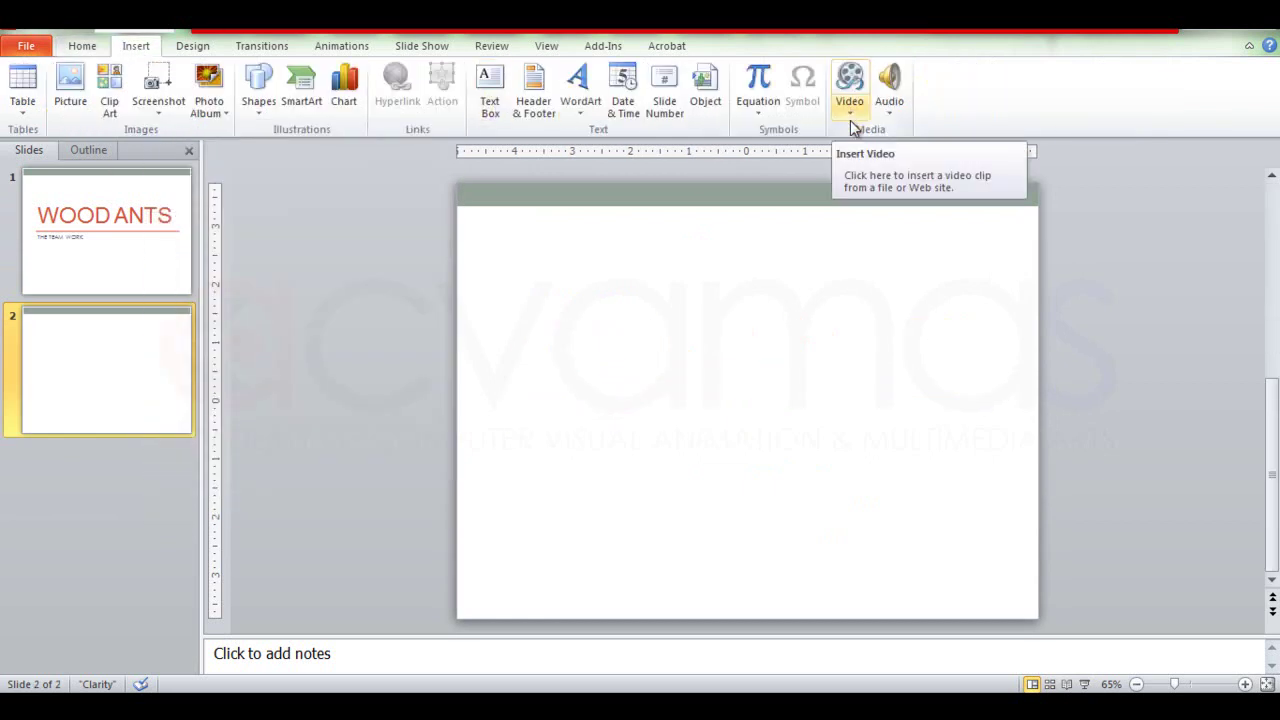
# Choose Video from File from the Video menu to insert a clip on slide 2
pyautogui.click(852, 117)
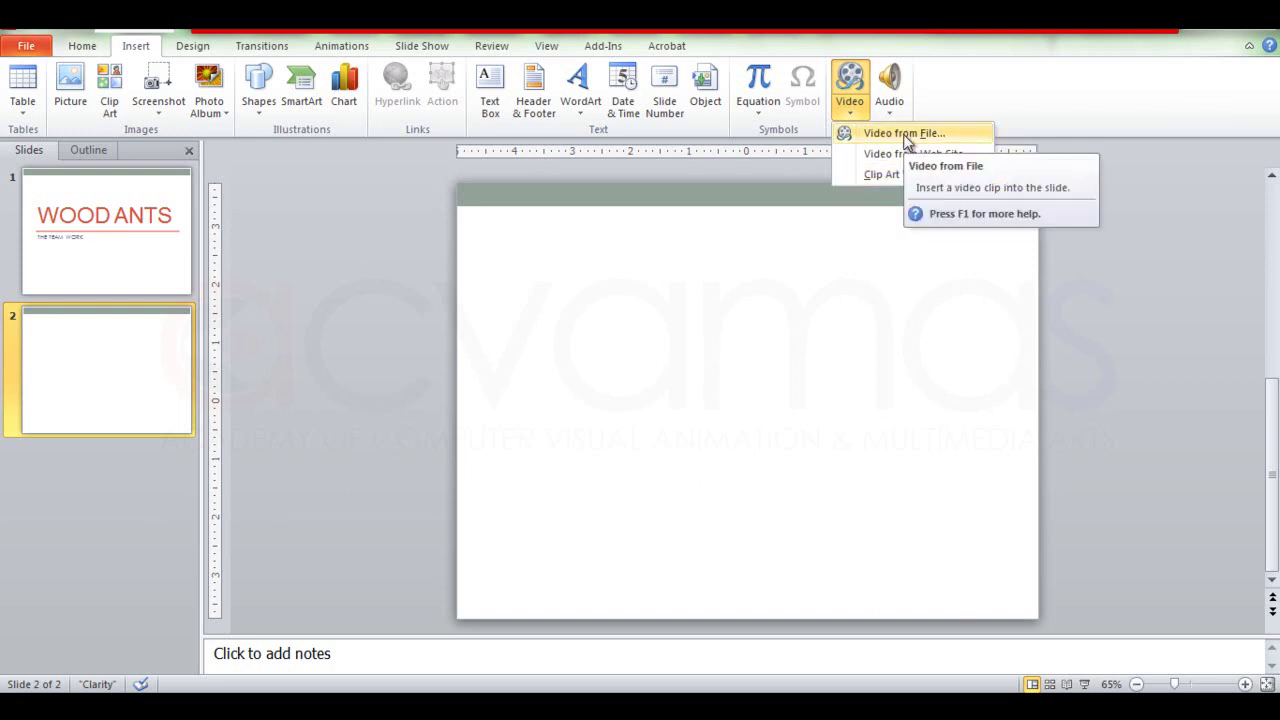
pyautogui.click(905, 138)
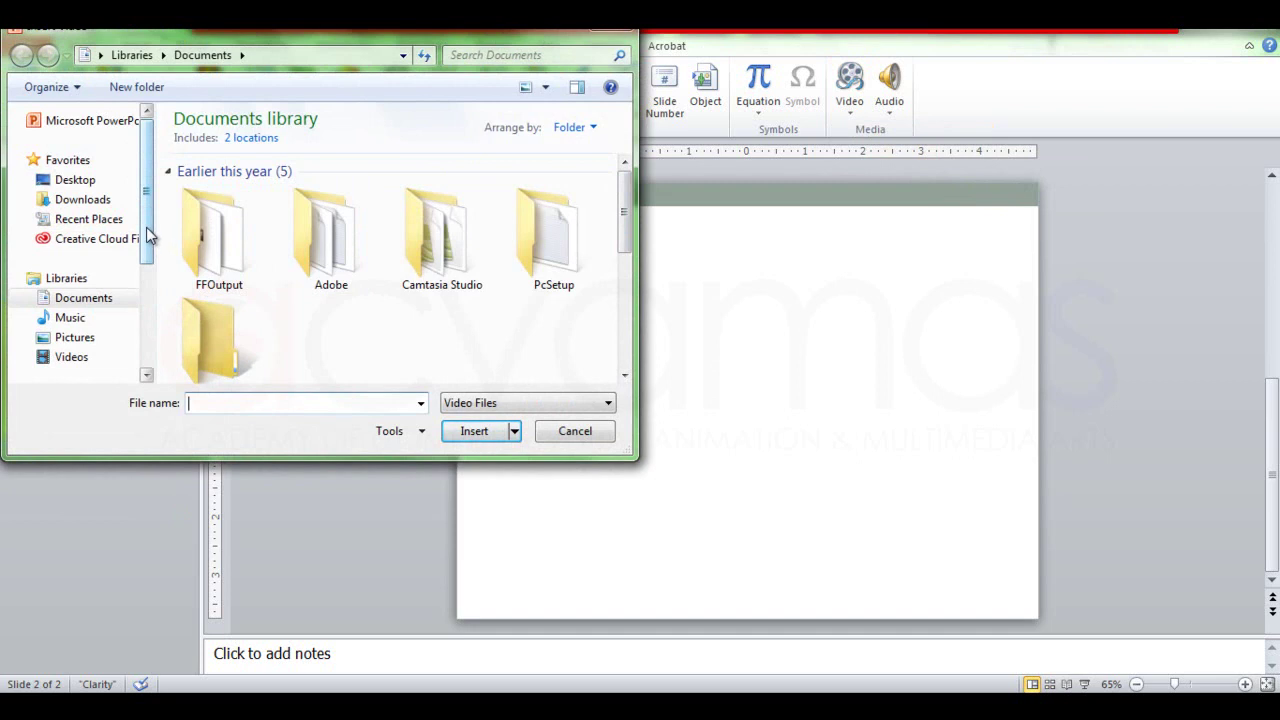
# Insert the wood ants video from Videos > Sample Videos, with the file filter on All Files
pyautogui.moveTo(148, 236); pyautogui.dragTo(146, 260)
pyautogui.scroll(2, 146, 260)
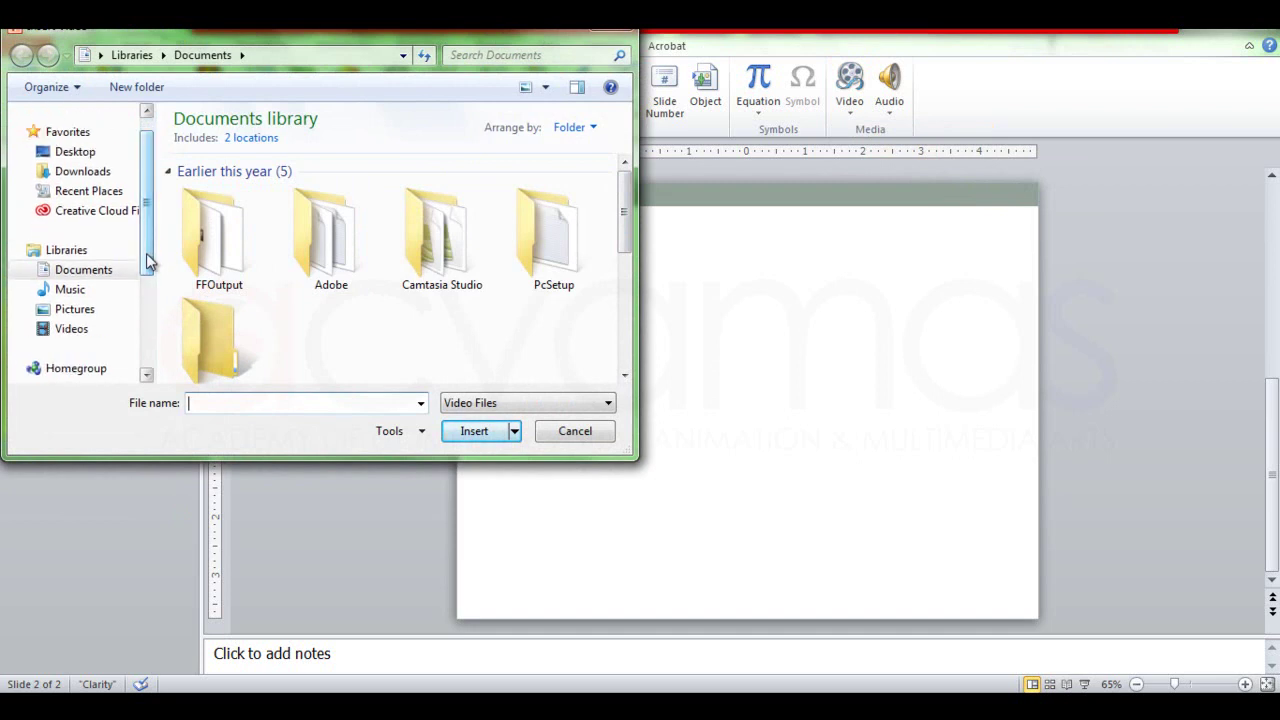
pyautogui.click(88, 329)
pyautogui.doubleClick(214, 214)
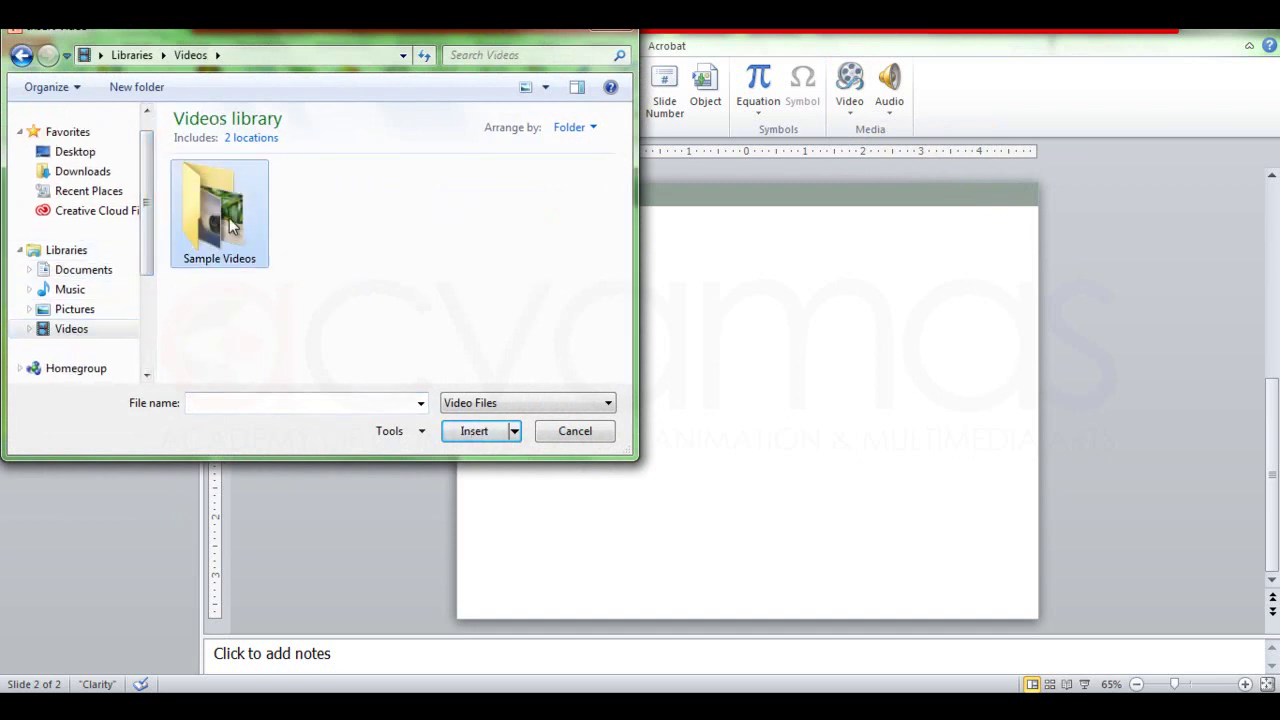
pyautogui.click(334, 195)
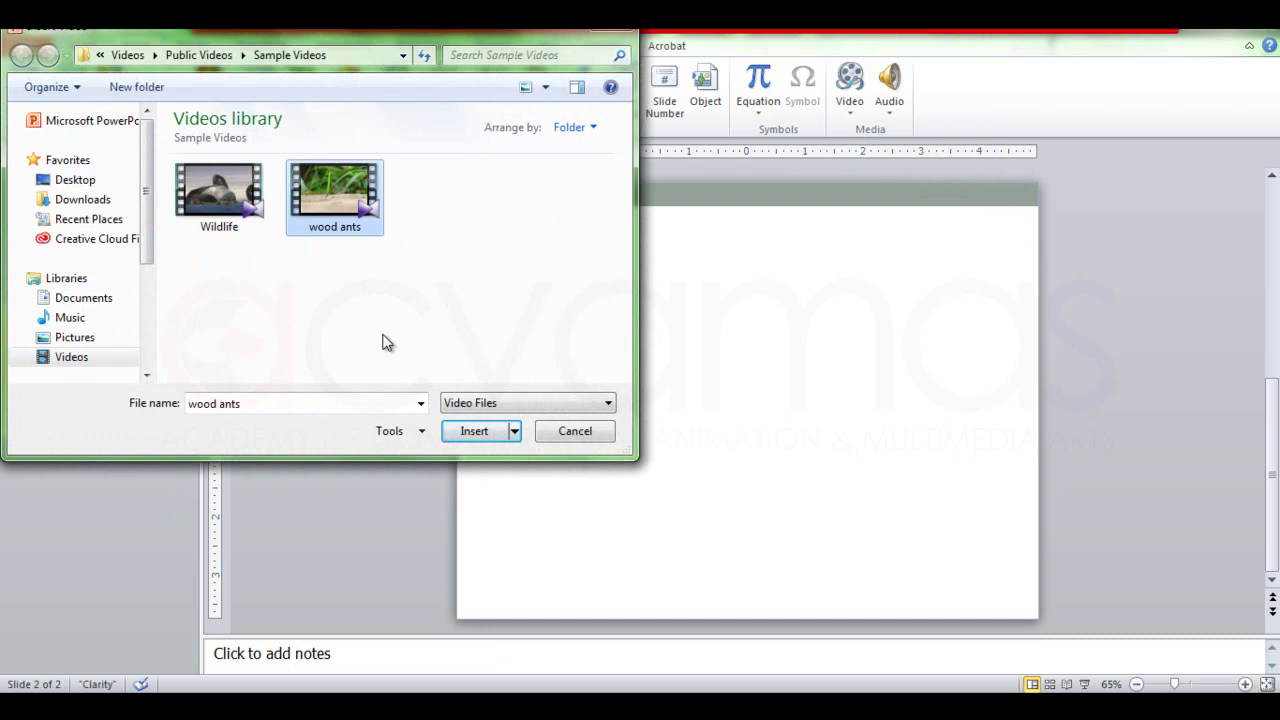
pyautogui.click(566, 403)
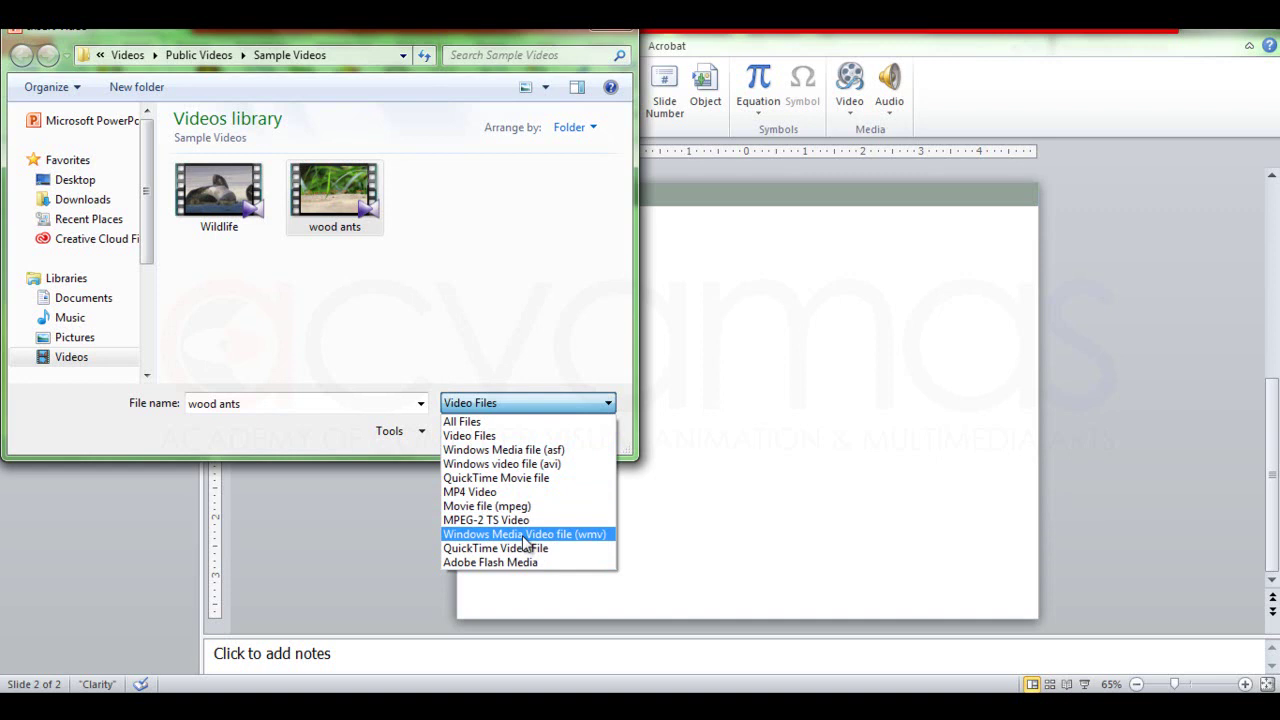
pyautogui.click(485, 426)
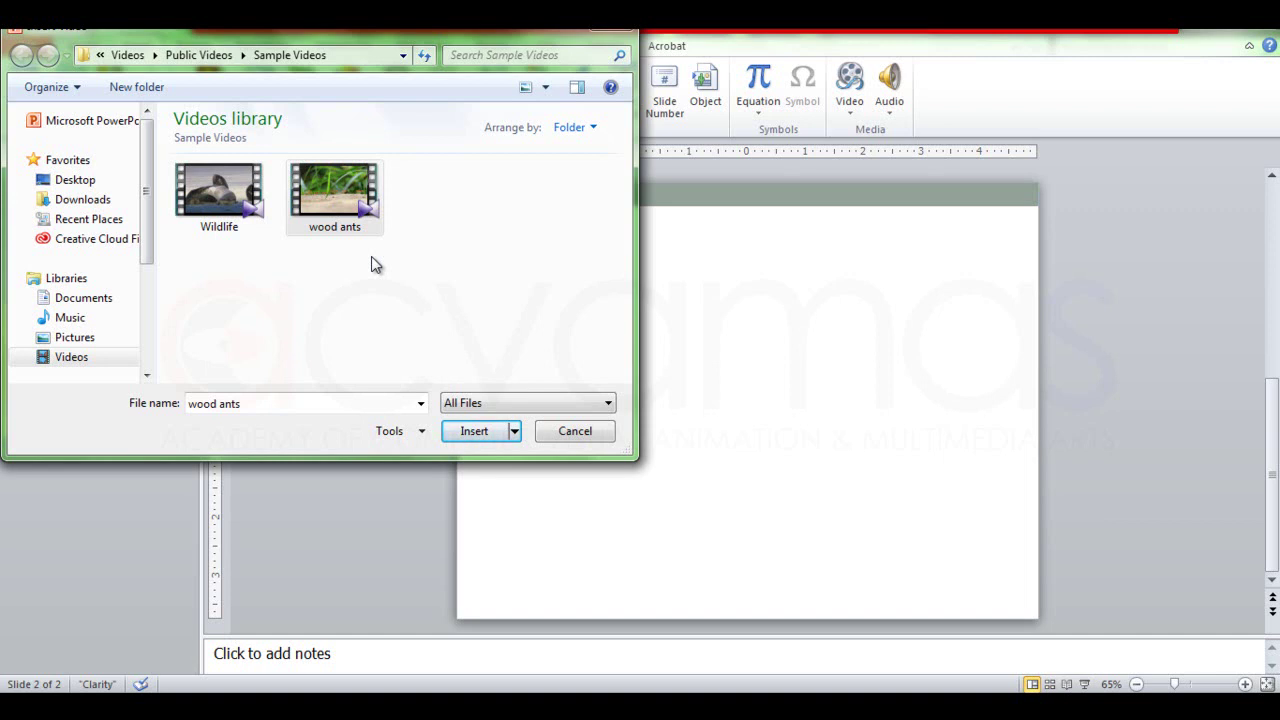
pyautogui.click(336, 207)
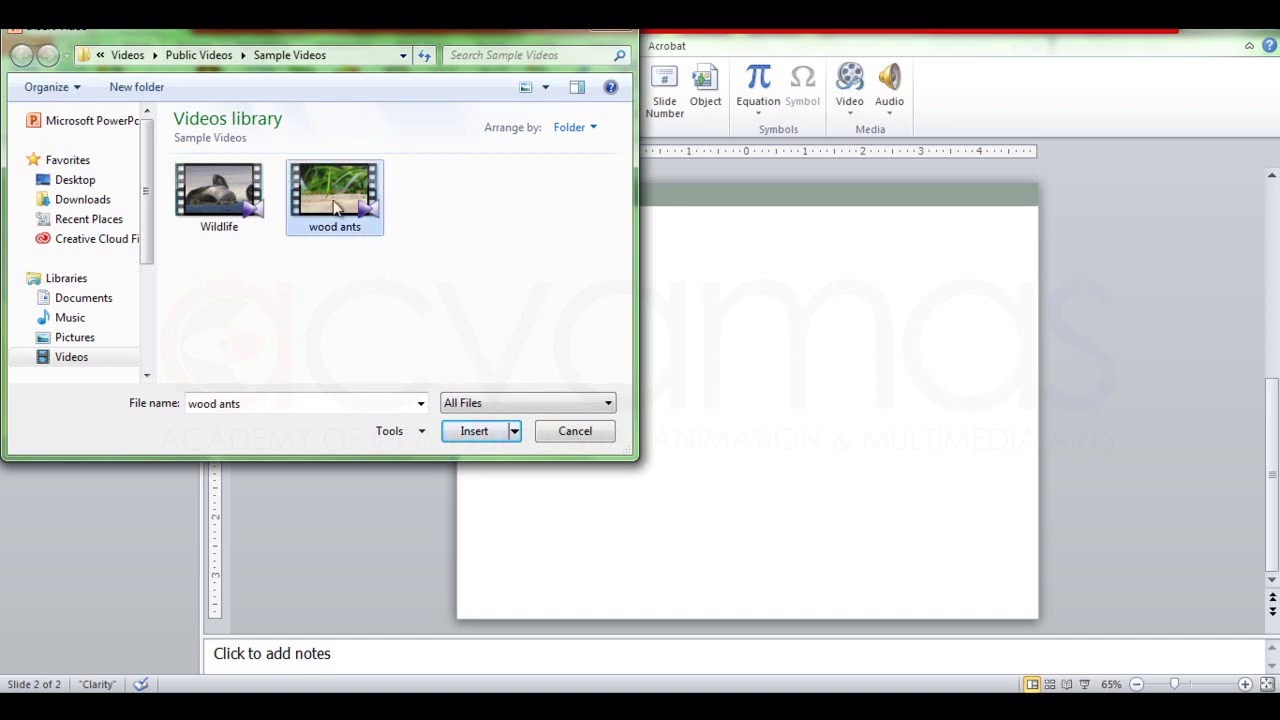
pyautogui.click(476, 432)
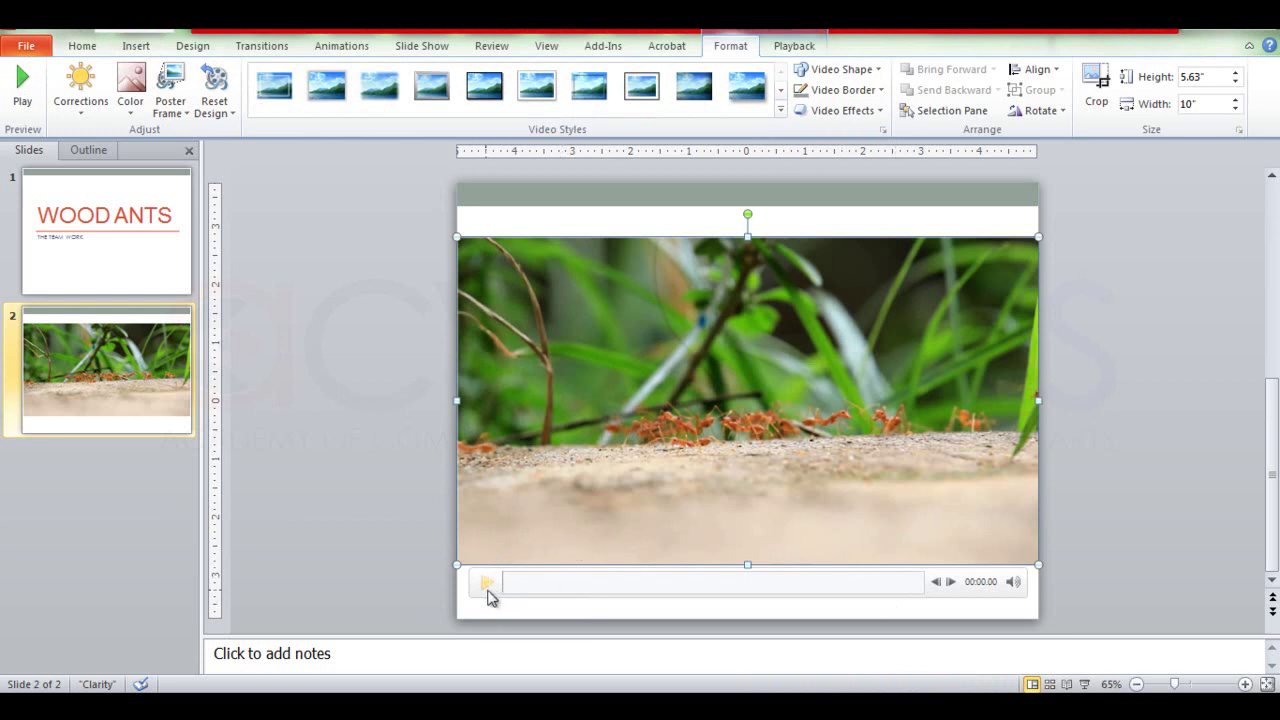
# Play the ants video briefly, pause it, and show its Playback settings
pyautogui.click(486, 588)
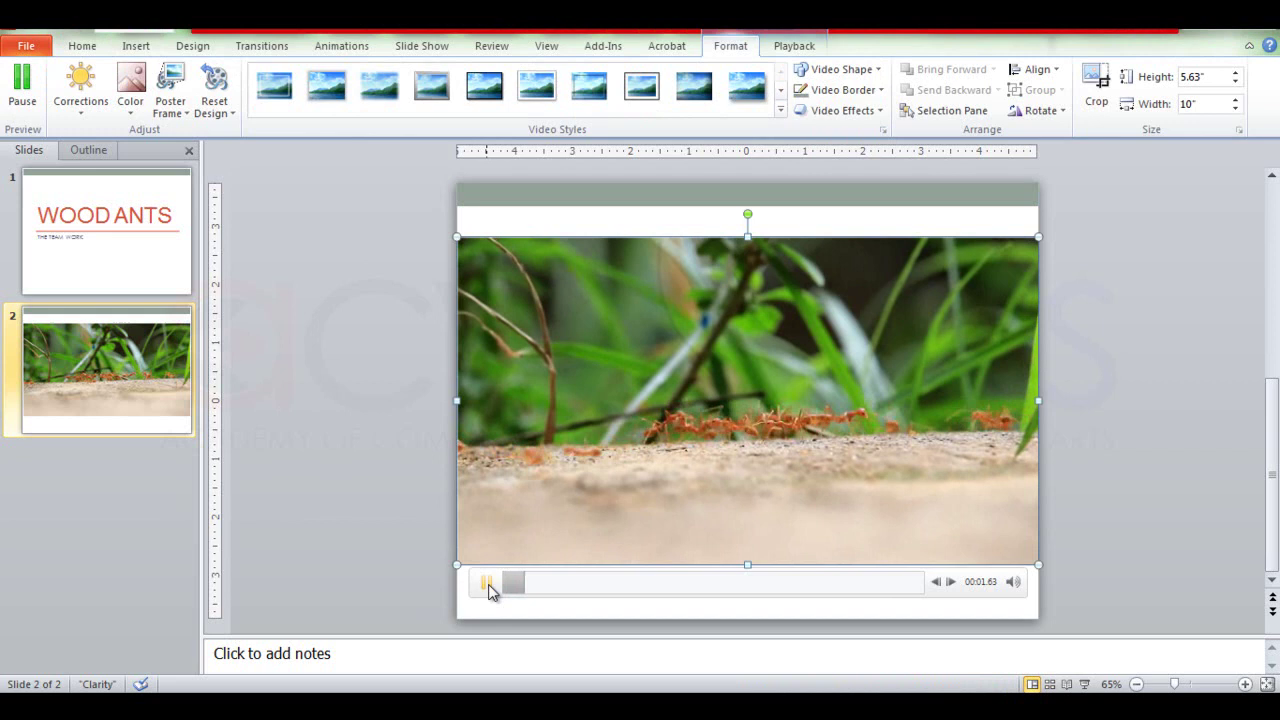
pyautogui.click(486, 588)
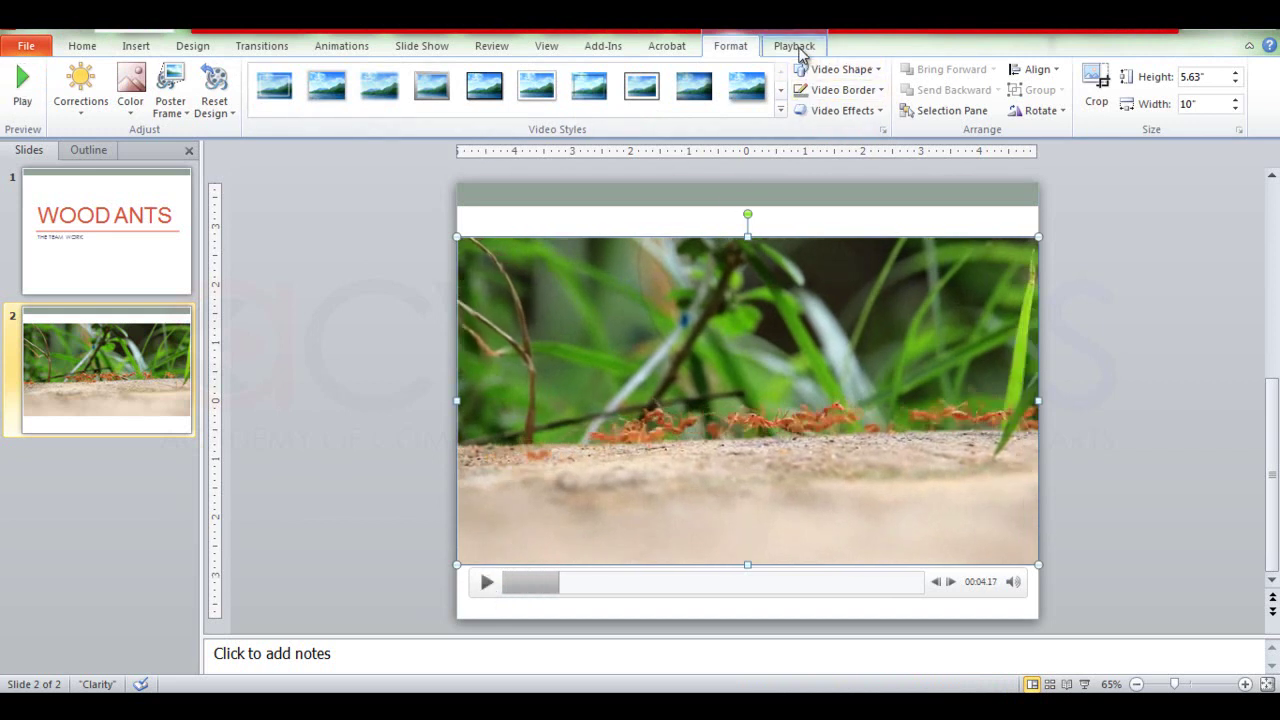
pyautogui.click(797, 47)
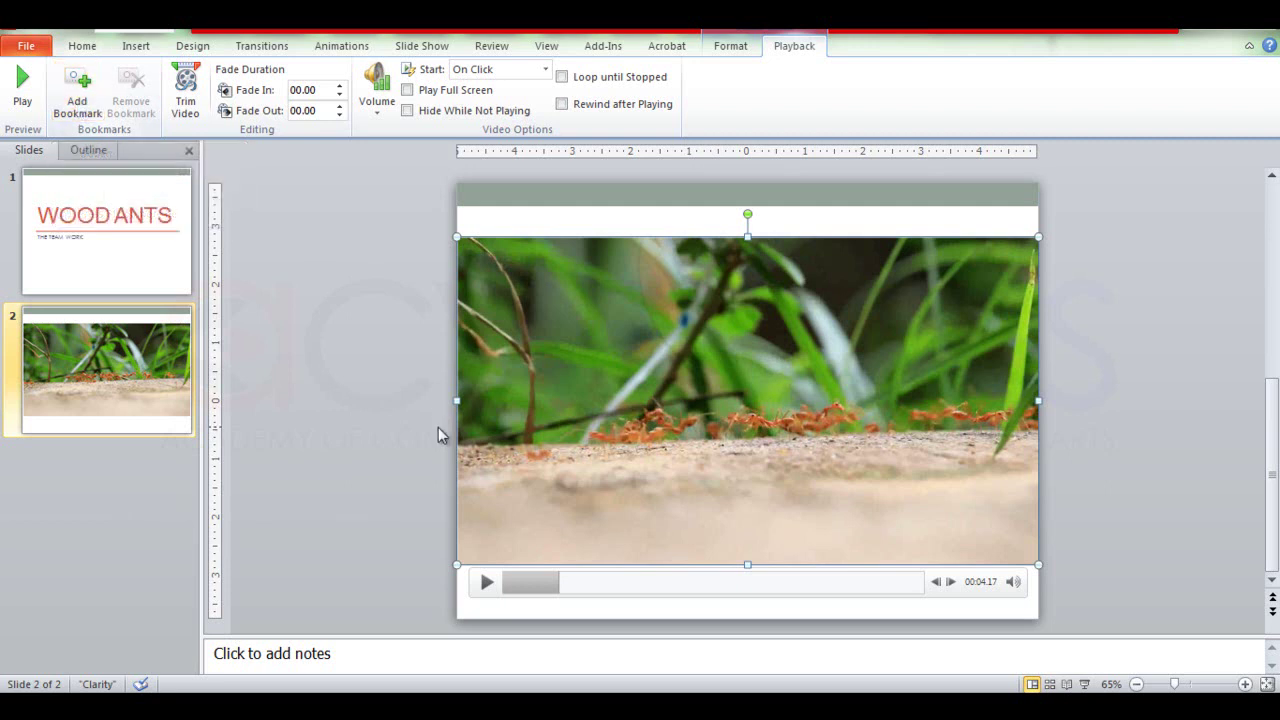
# Add bookmarks to the ants video at 00:10.36 and 00:21.34
pyautogui.click(643, 590)
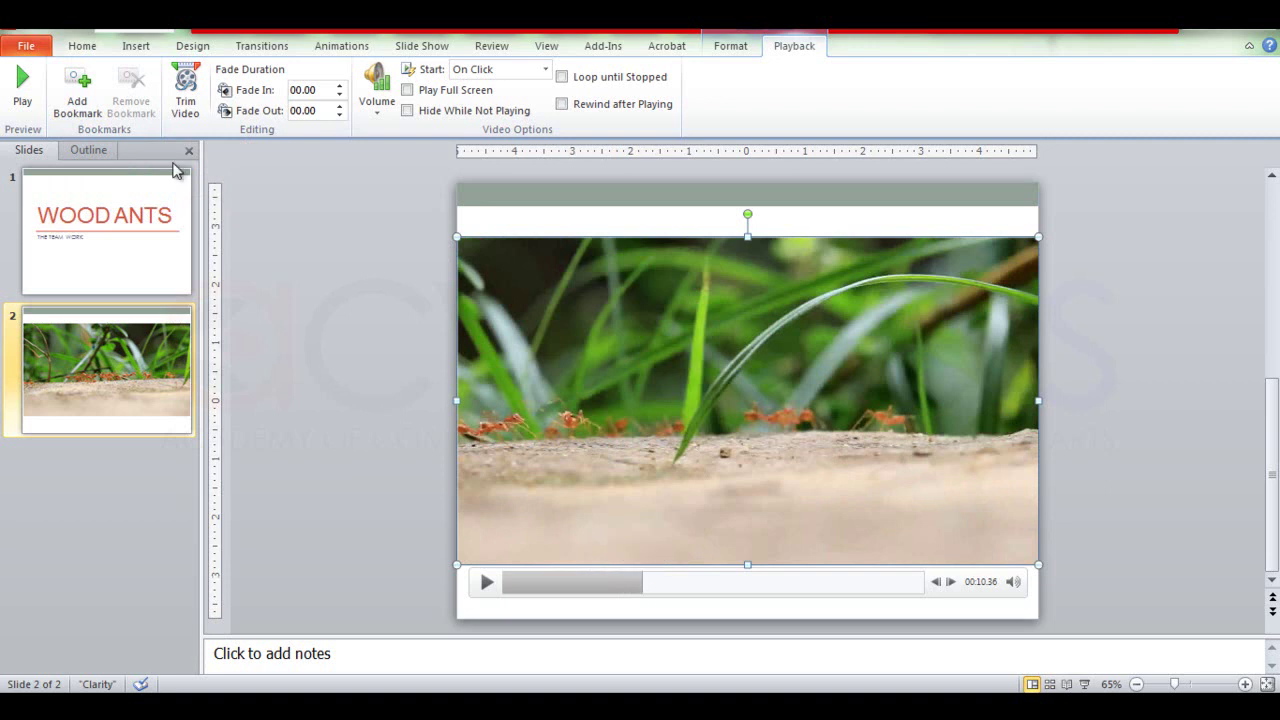
pyautogui.click(85, 116)
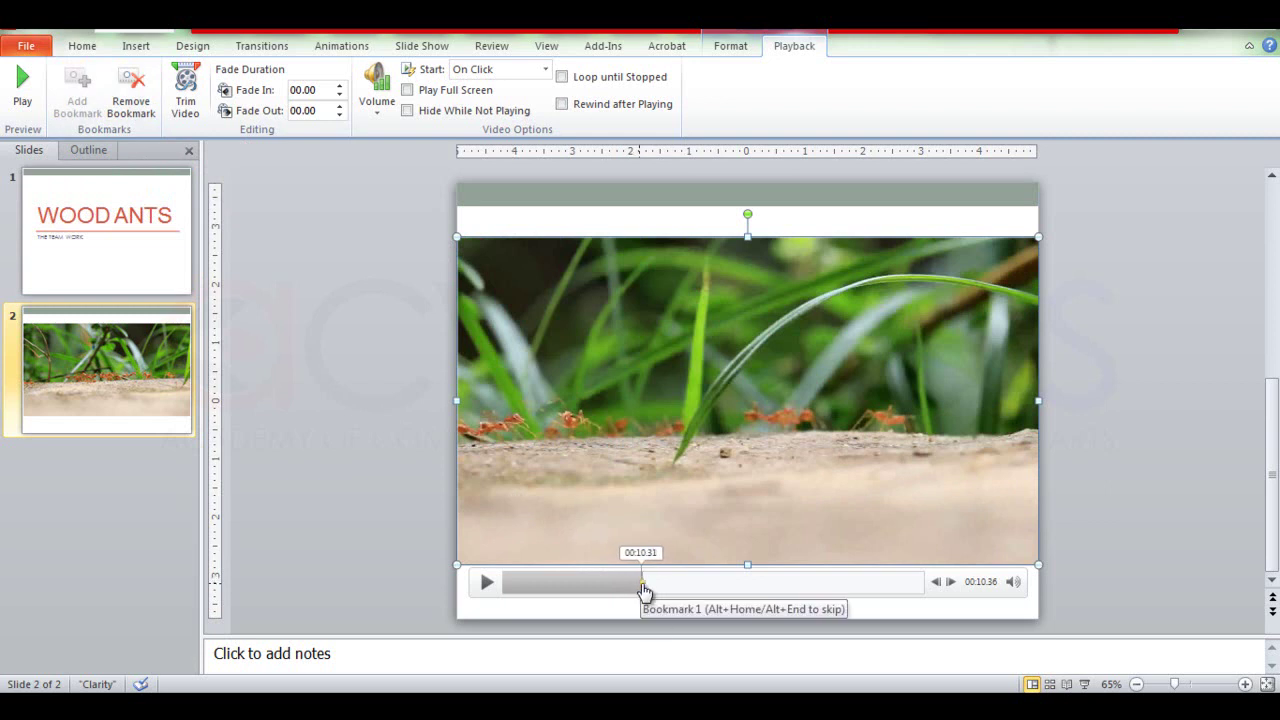
pyautogui.click(790, 584)
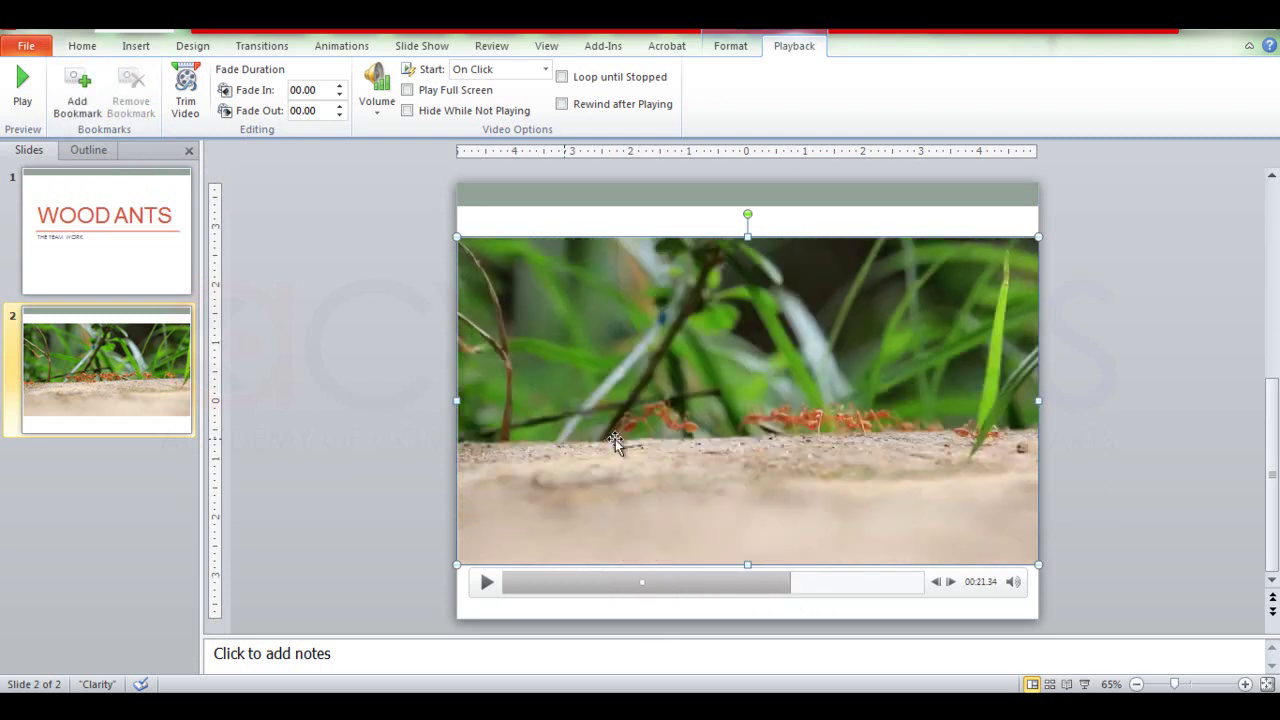
pyautogui.click(87, 107)
# Replay the video from the first bookmark, then pause it
pyautogui.moveTo(880, 595); pyautogui.dragTo(715, 588)
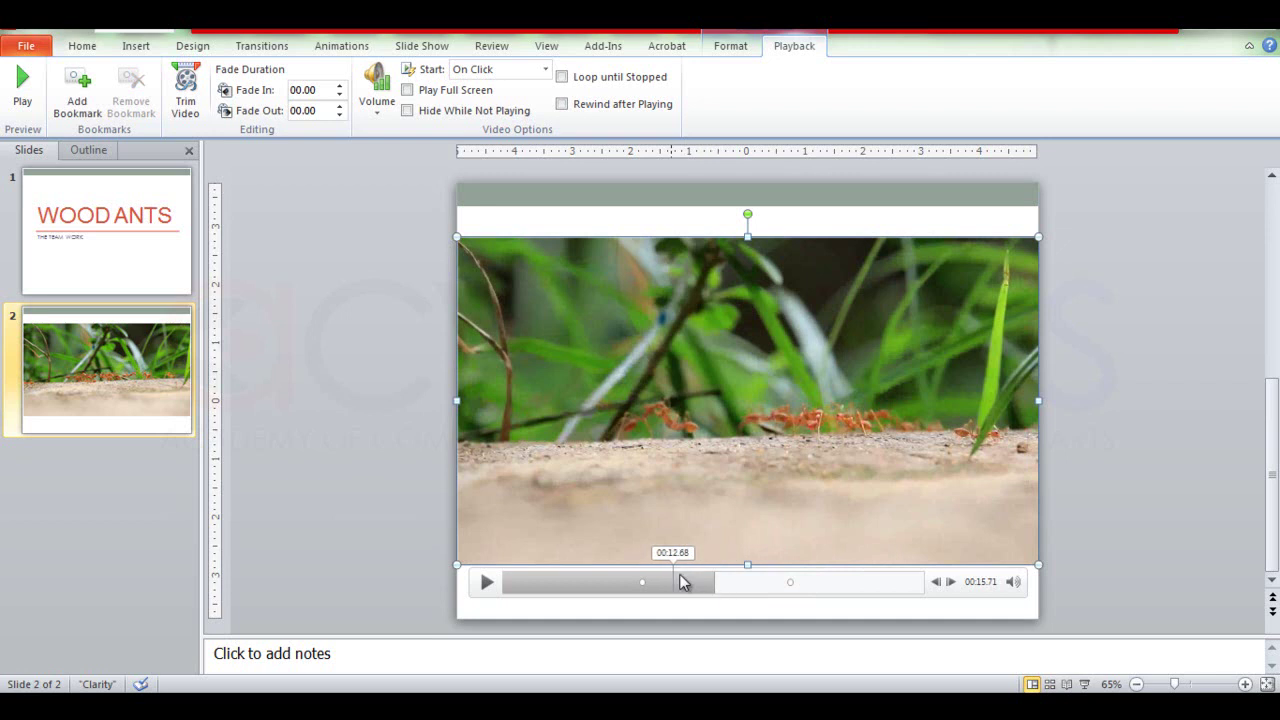
pyautogui.click(645, 590)
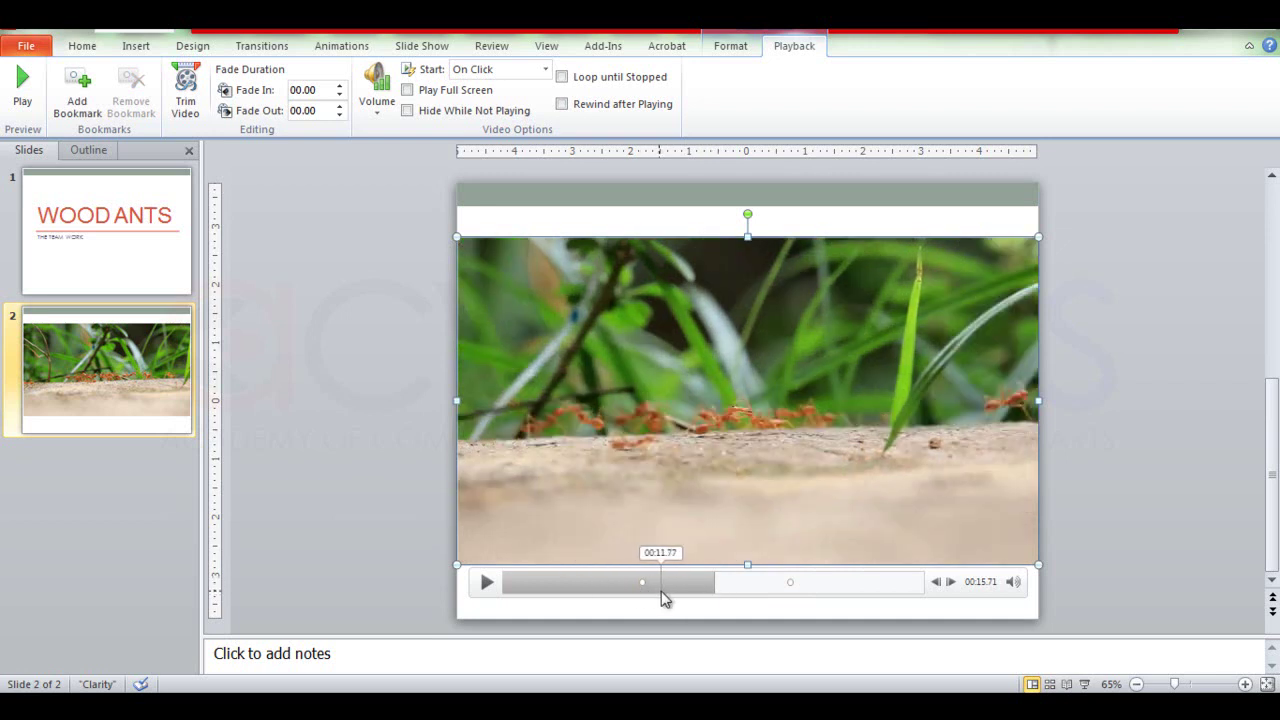
pyautogui.click(486, 582)
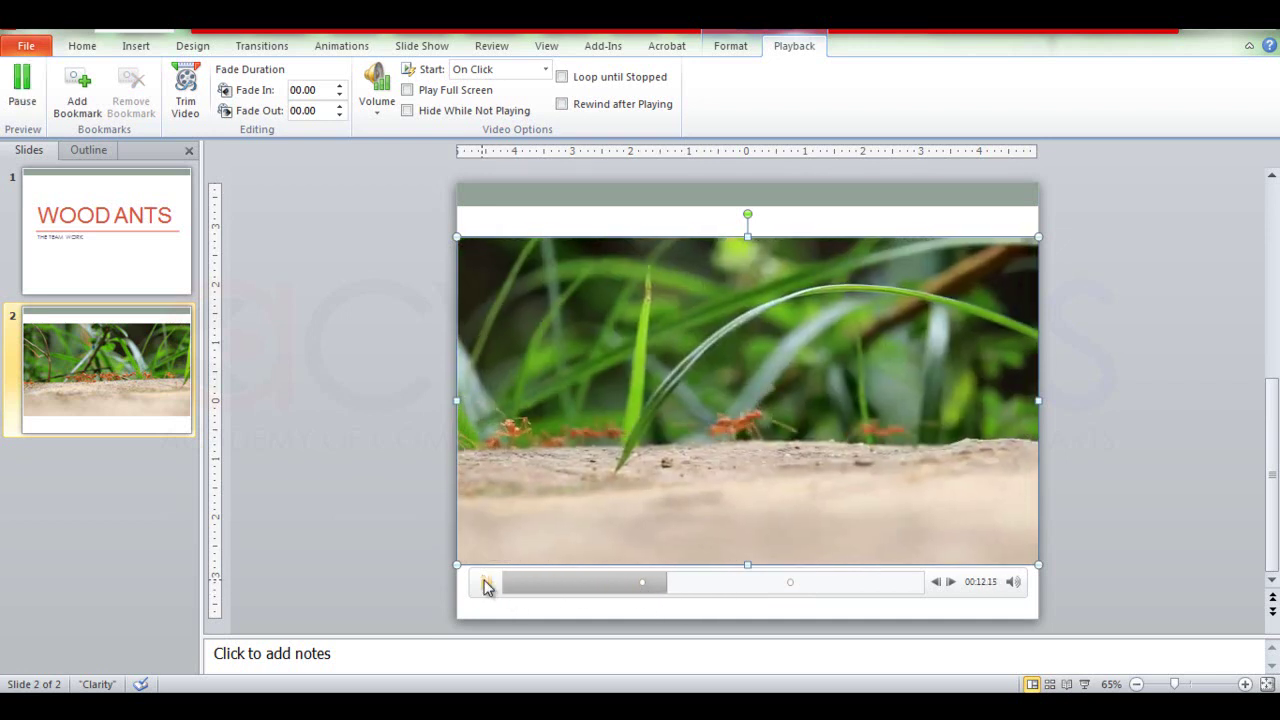
pyautogui.click(641, 590)
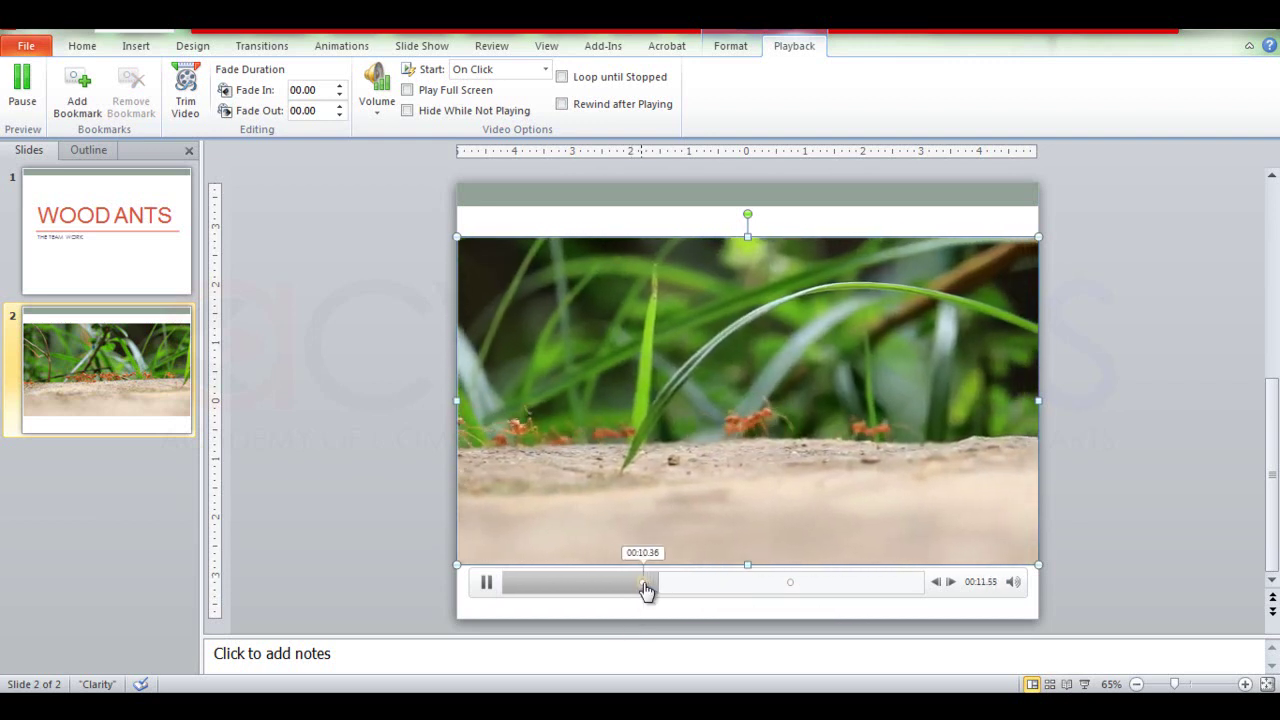
pyautogui.click(645, 590)
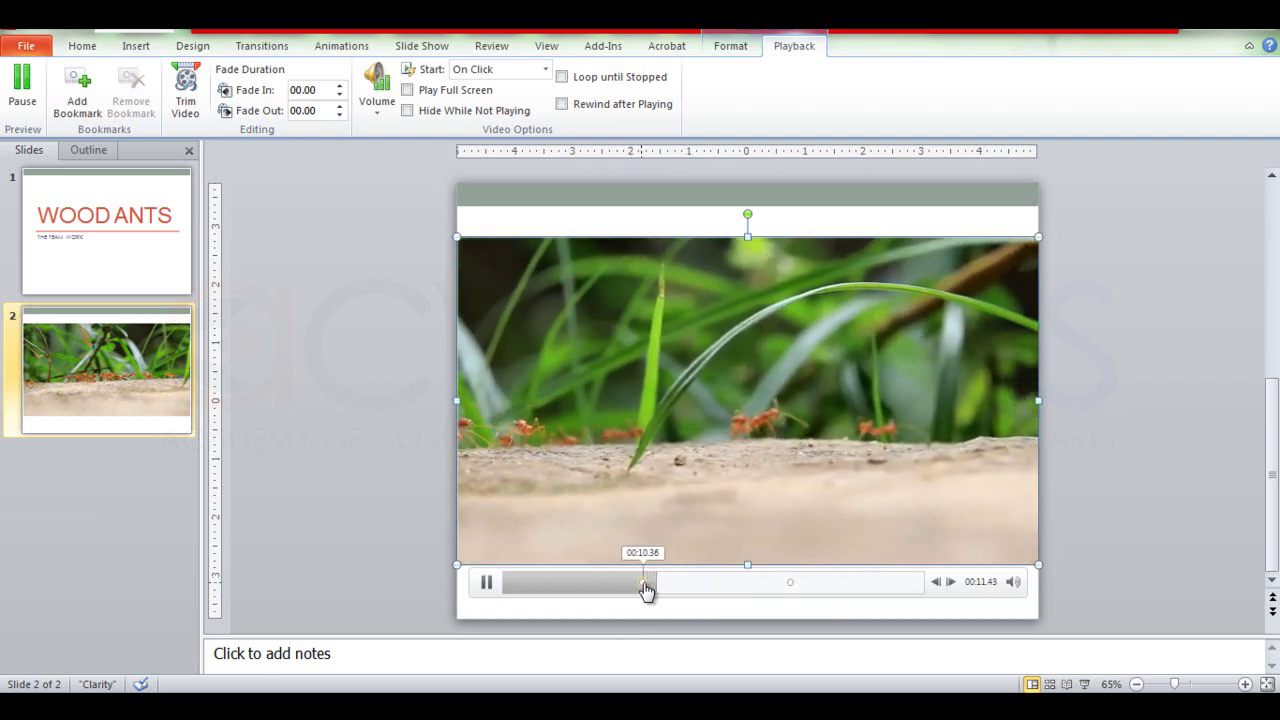
pyautogui.hotkey('alt', 'p')
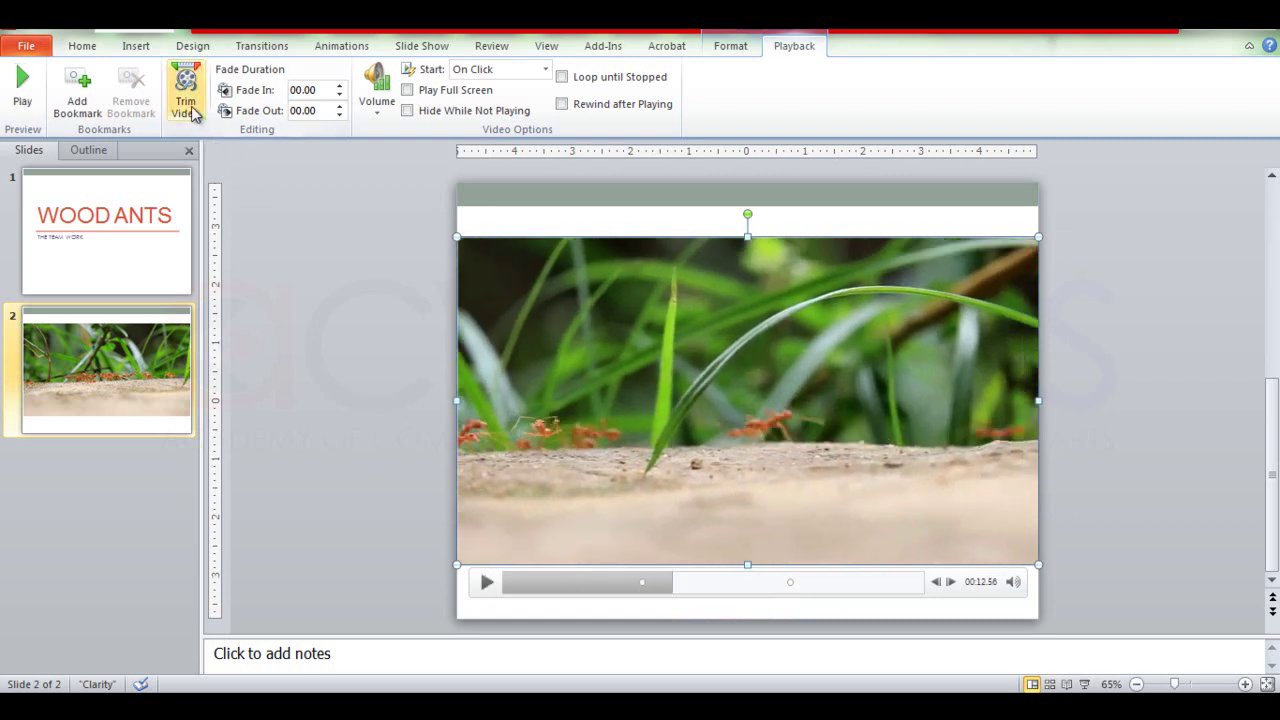
# Trim the ants video to 00:04.105–00:26.726, preview the result, and confirm
pyautogui.click(188, 106)
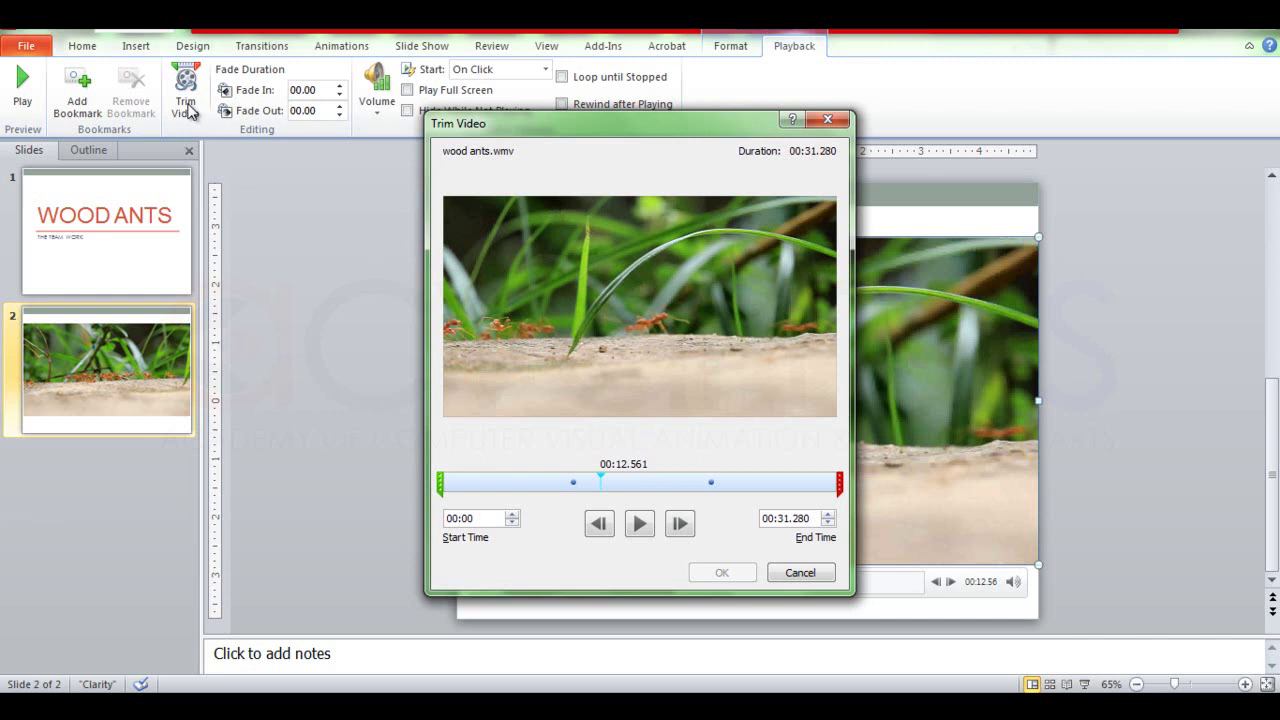
pyautogui.moveTo(440, 484); pyautogui.dragTo(516, 486)
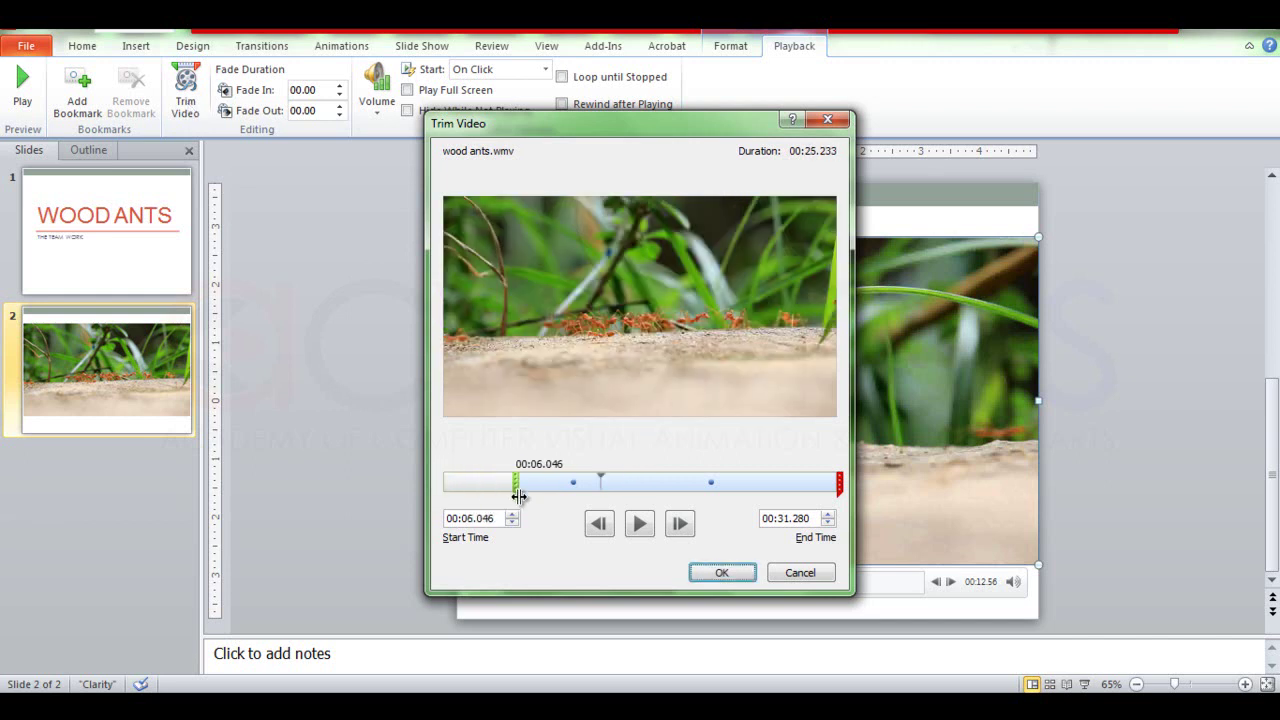
pyautogui.moveTo(841, 483); pyautogui.dragTo(593, 494)
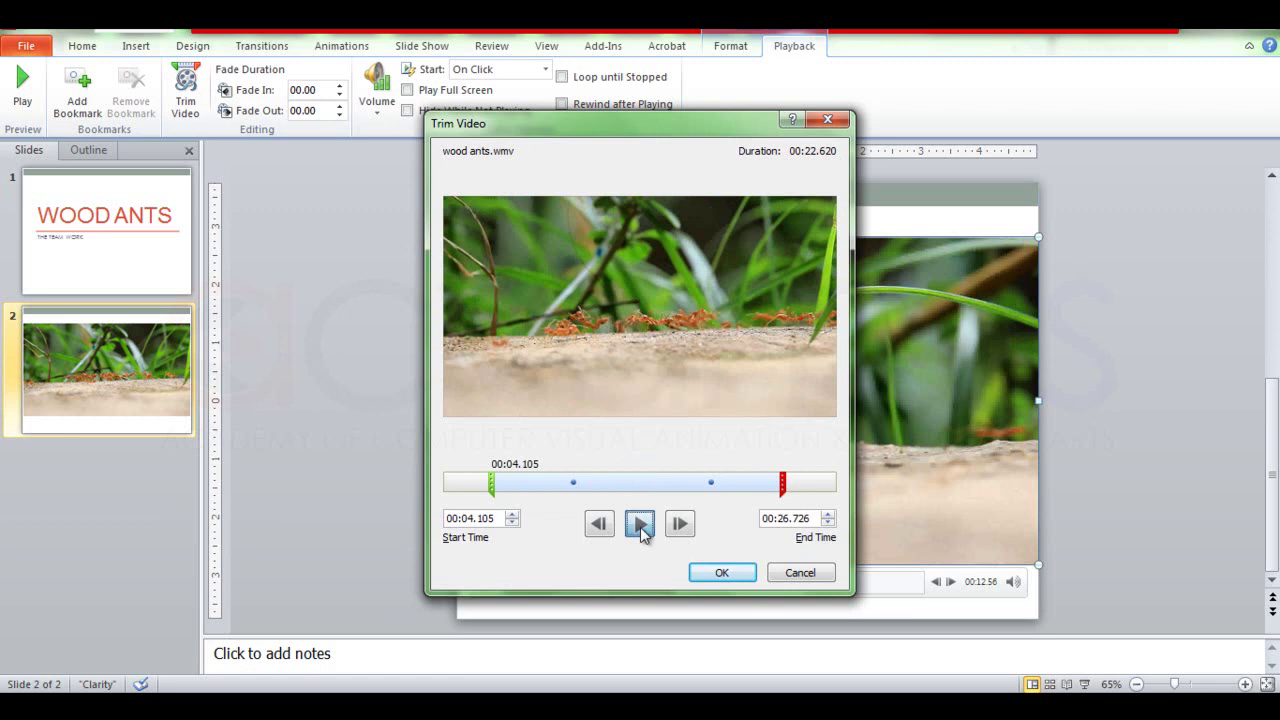
pyautogui.click(640, 524)
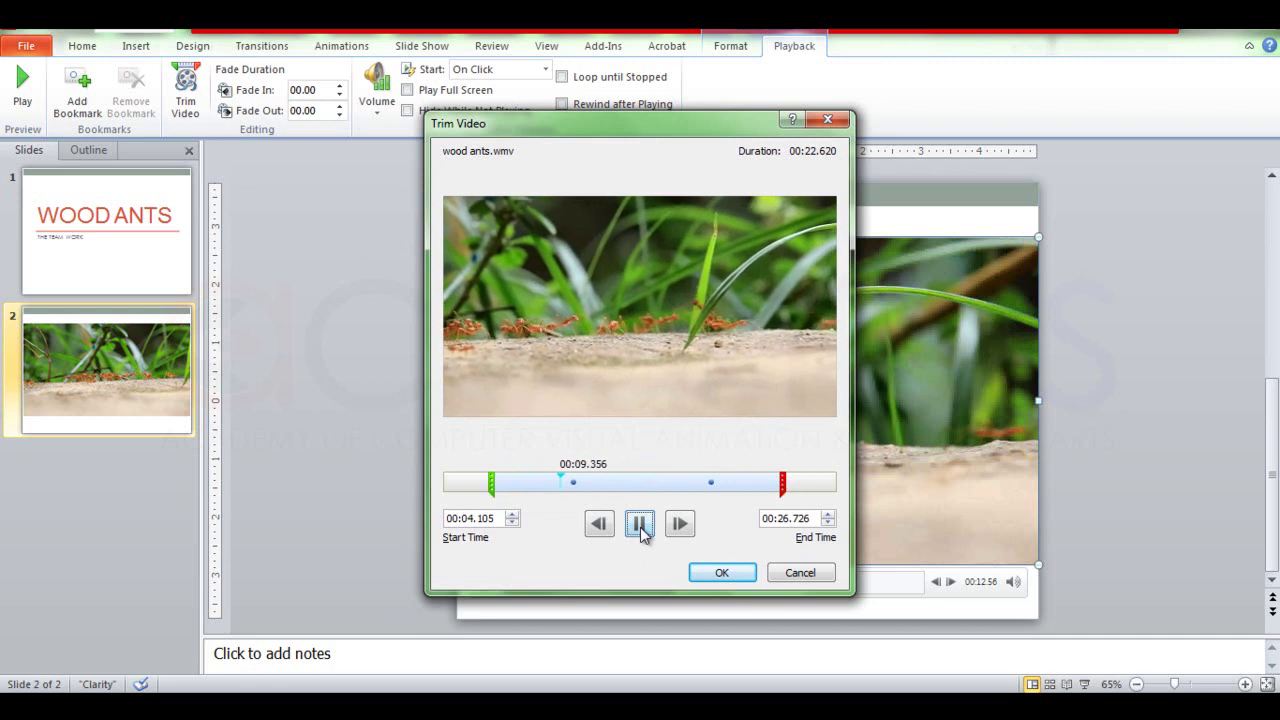
pyautogui.click(640, 524)
pyautogui.click(720, 573)
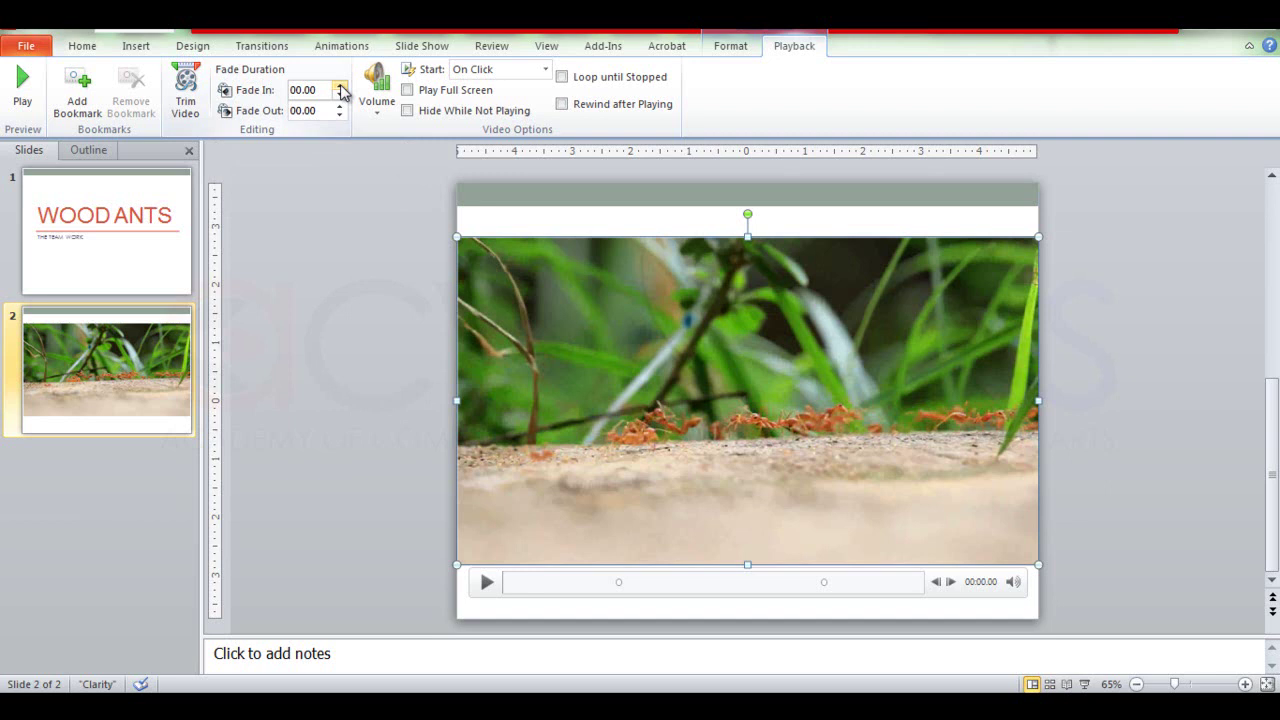
# Raise the ants video's Fade In duration to 02.00
pyautogui.click(340, 86)
pyautogui.click(340, 86)
pyautogui.click(340, 86)
pyautogui.click(340, 86)
pyautogui.click(340, 86)
pyautogui.click(340, 86)
pyautogui.click(340, 86)
pyautogui.click(340, 86)
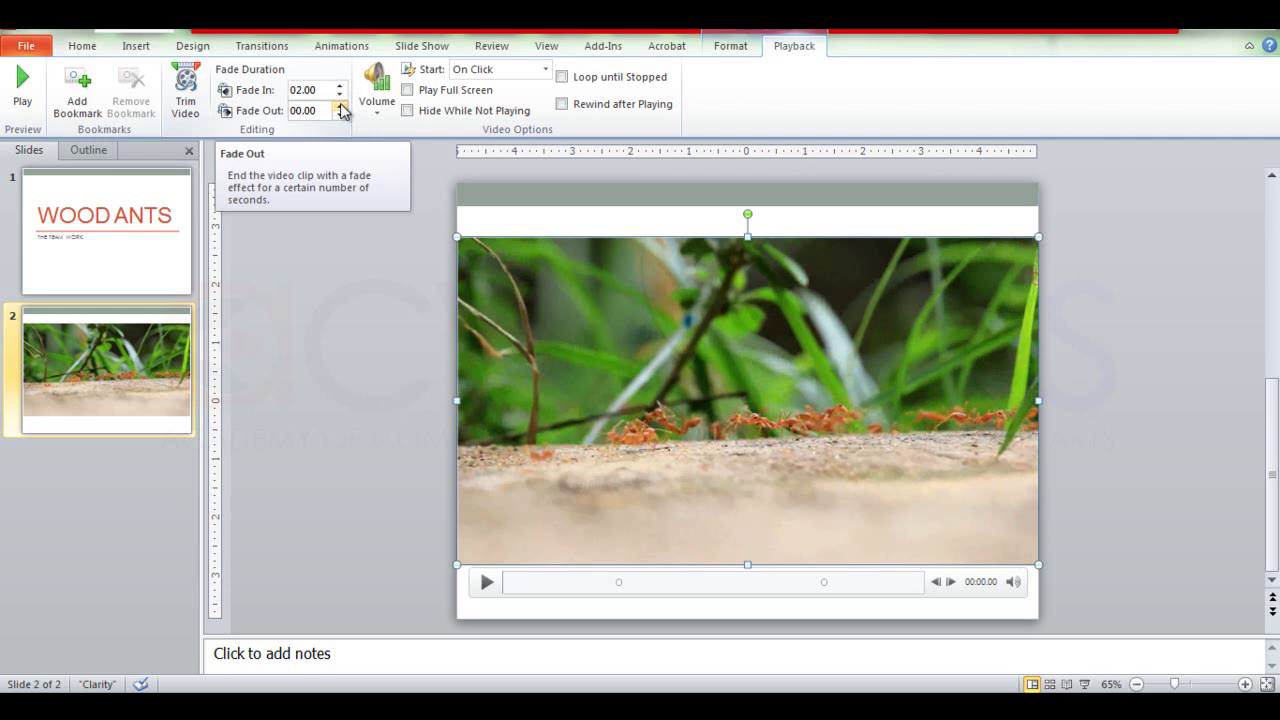
# Raise the Fade Out duration to 03.00 and check the volume choices
pyautogui.click(340, 105)
pyautogui.click(340, 105)
pyautogui.click(340, 105)
pyautogui.click(340, 105)
pyautogui.click(340, 105)
pyautogui.click(340, 105)
pyautogui.click(340, 105)
pyautogui.click(340, 105)
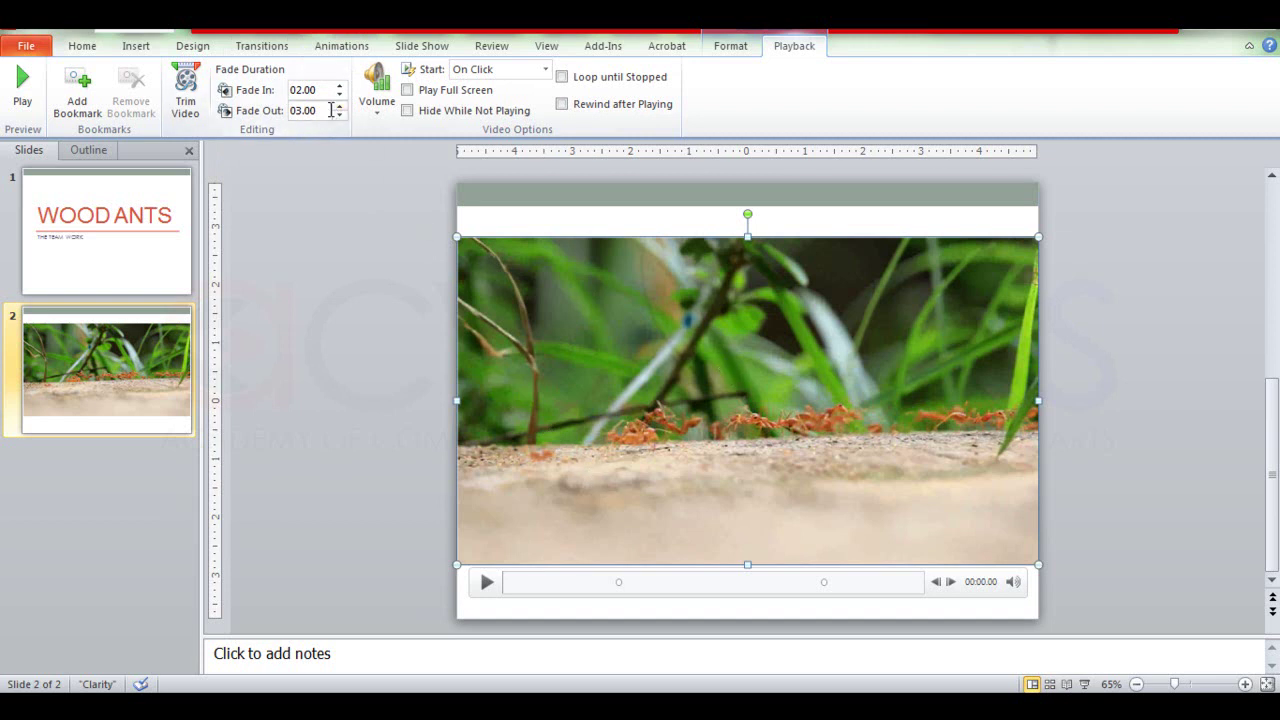
pyautogui.click(384, 116)
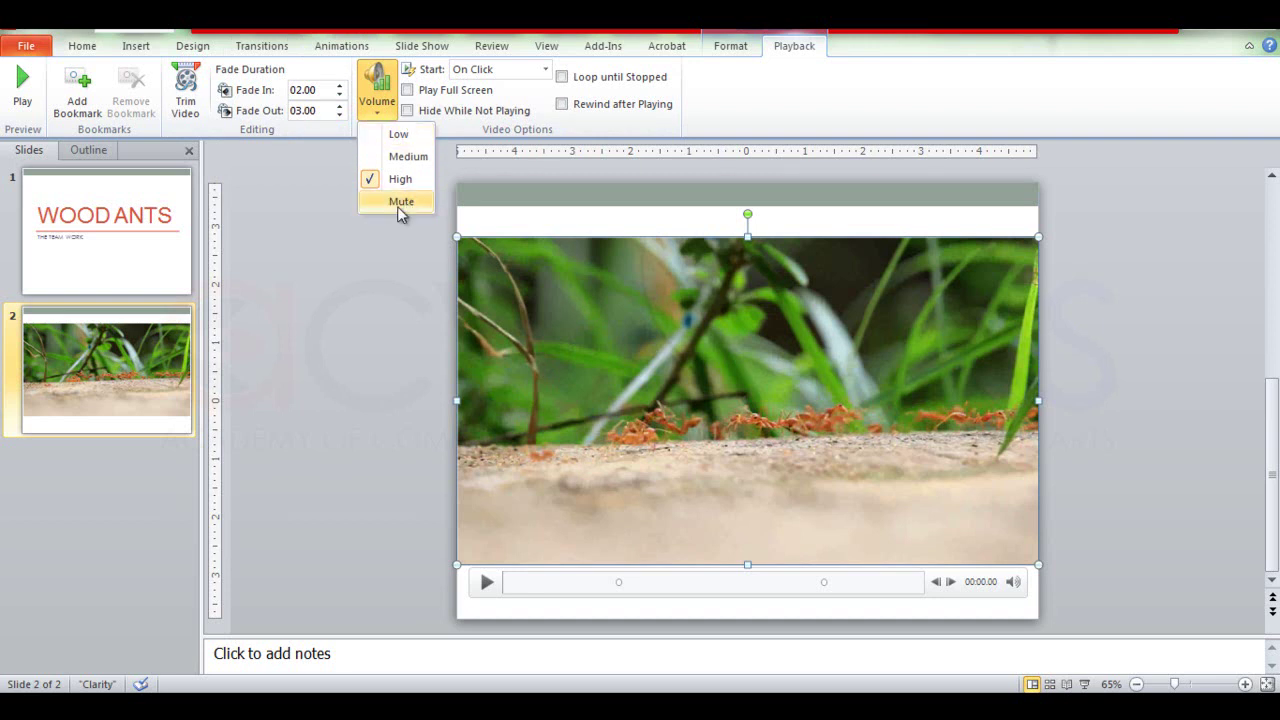
# Set the video to start Automatically, leaving volume unchanged, and launch the slide show
pyautogui.click(773, 85)
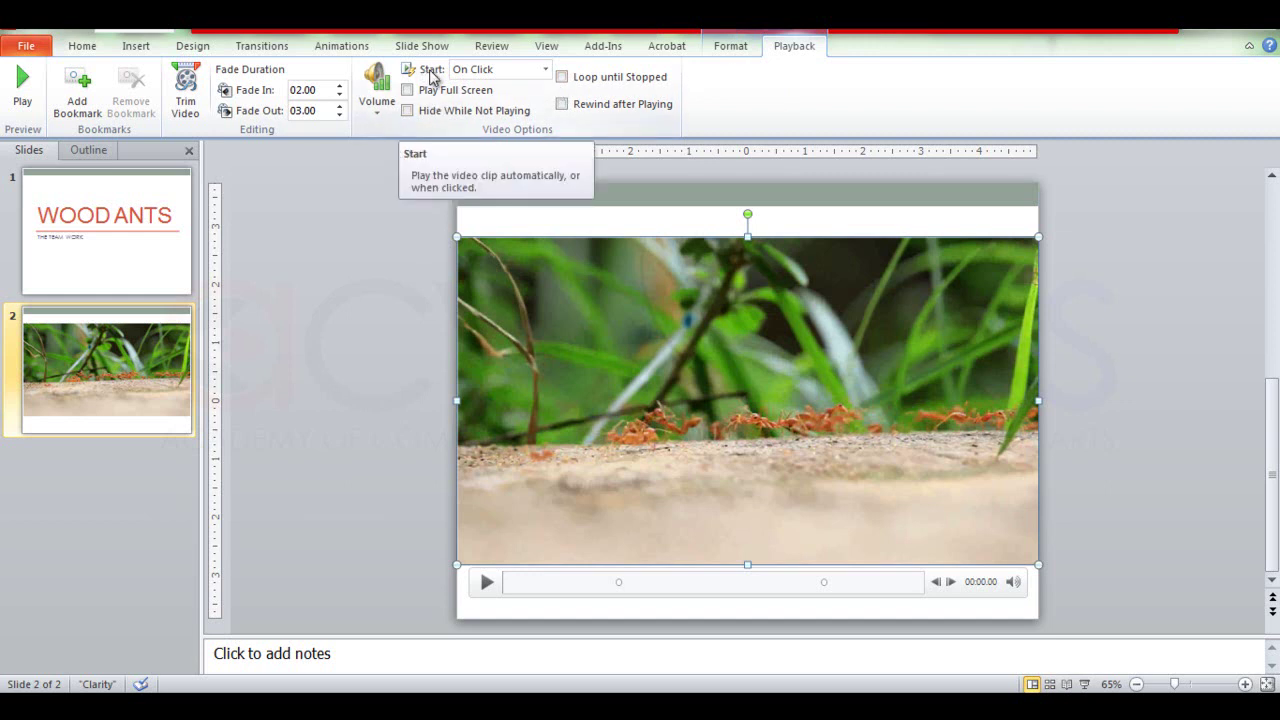
pyautogui.click(546, 70)
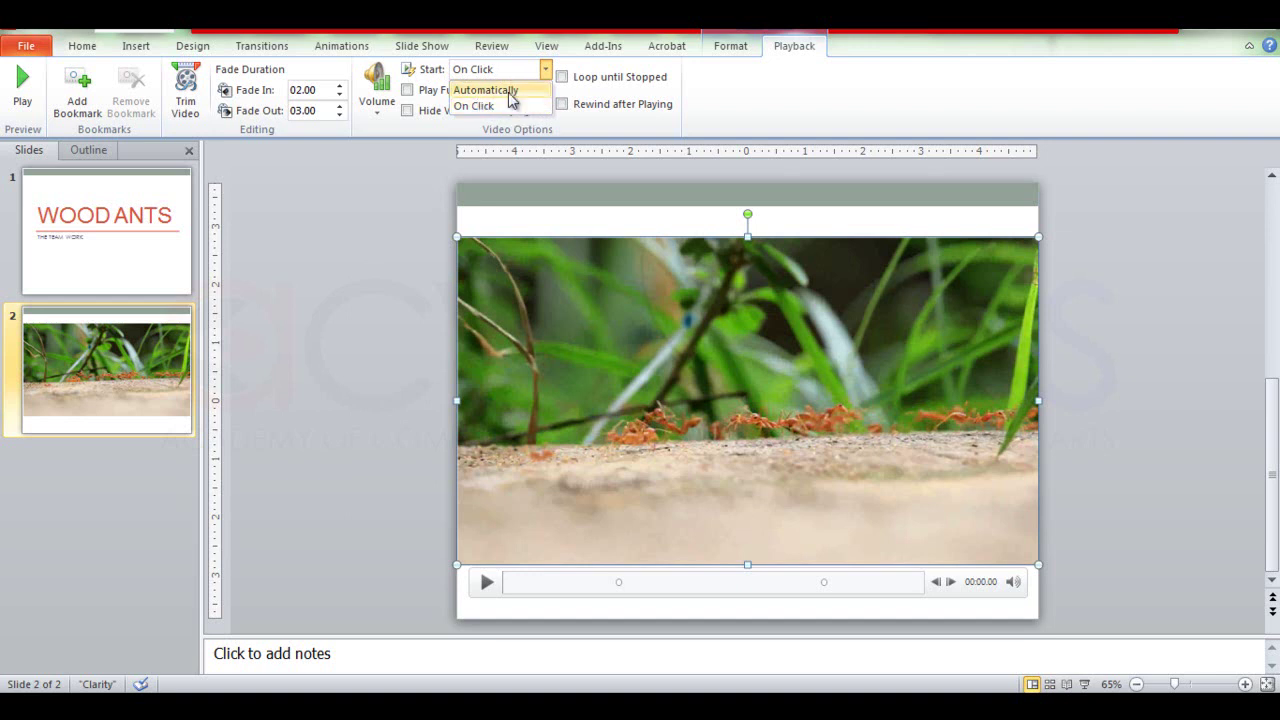
pyautogui.click(486, 90)
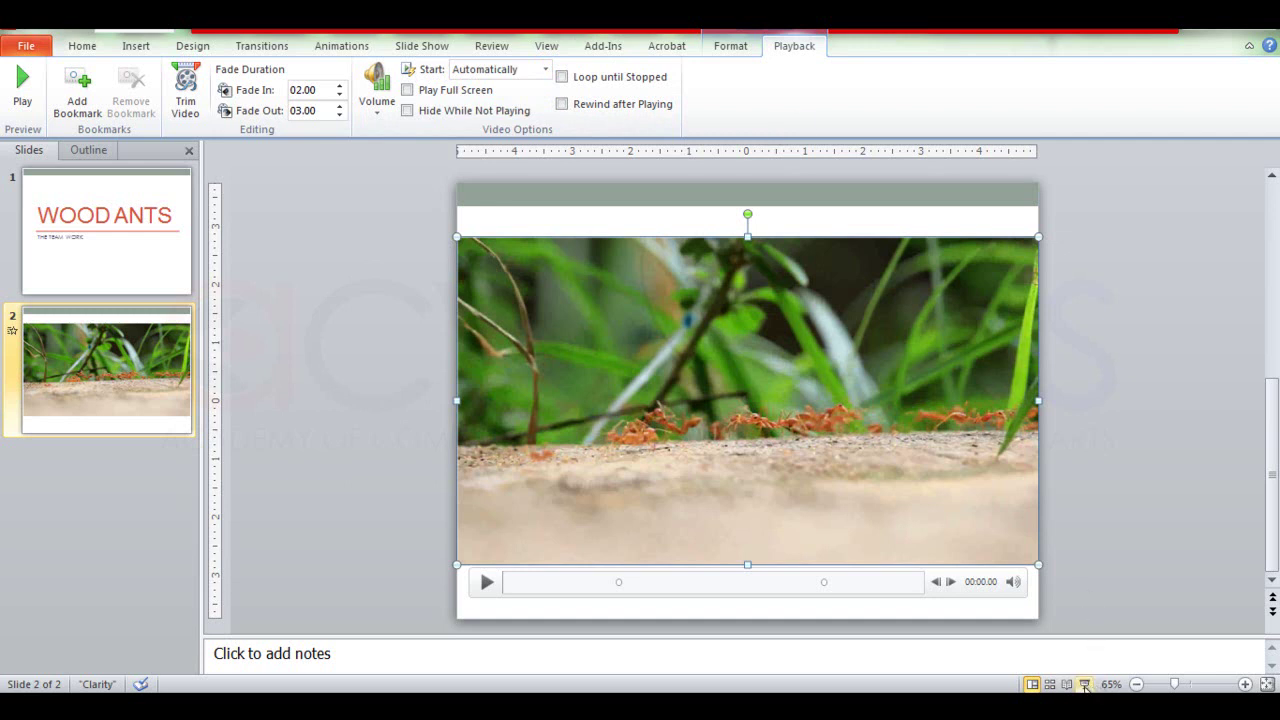
pyautogui.click(1085, 685)
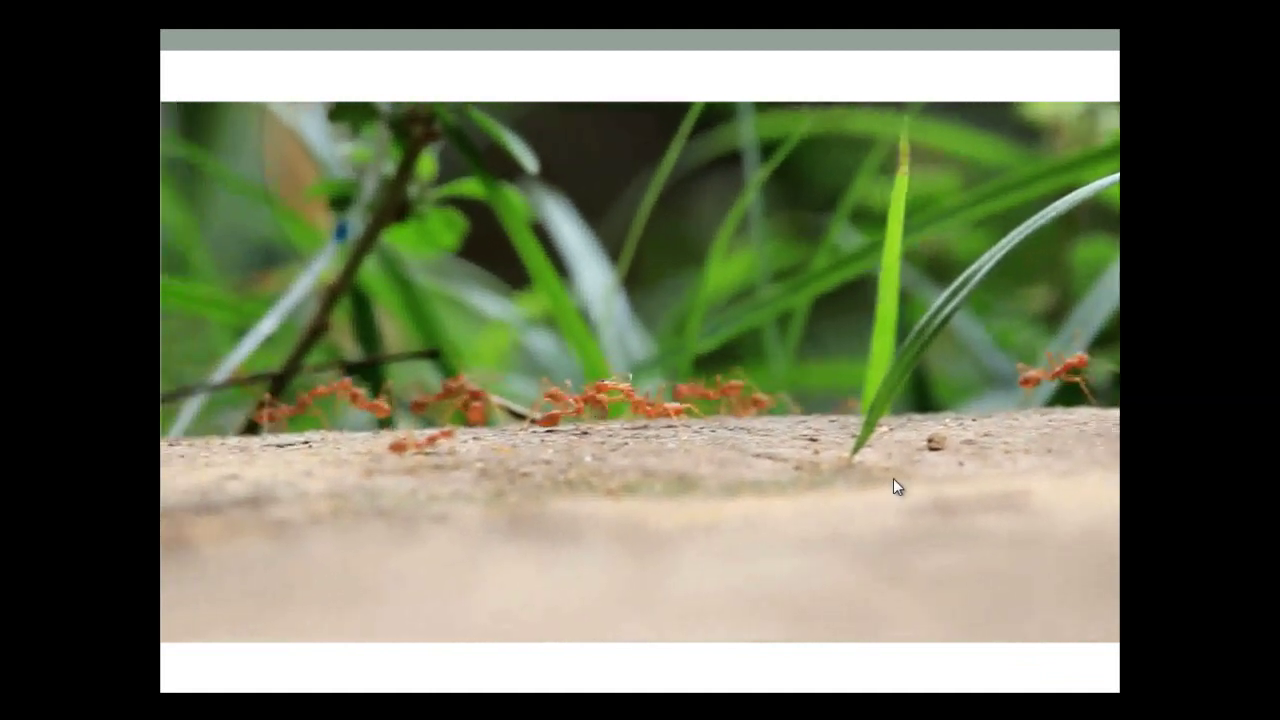
# Press Esc to end the slide show and return to Normal view
pyautogui.press('Escape')
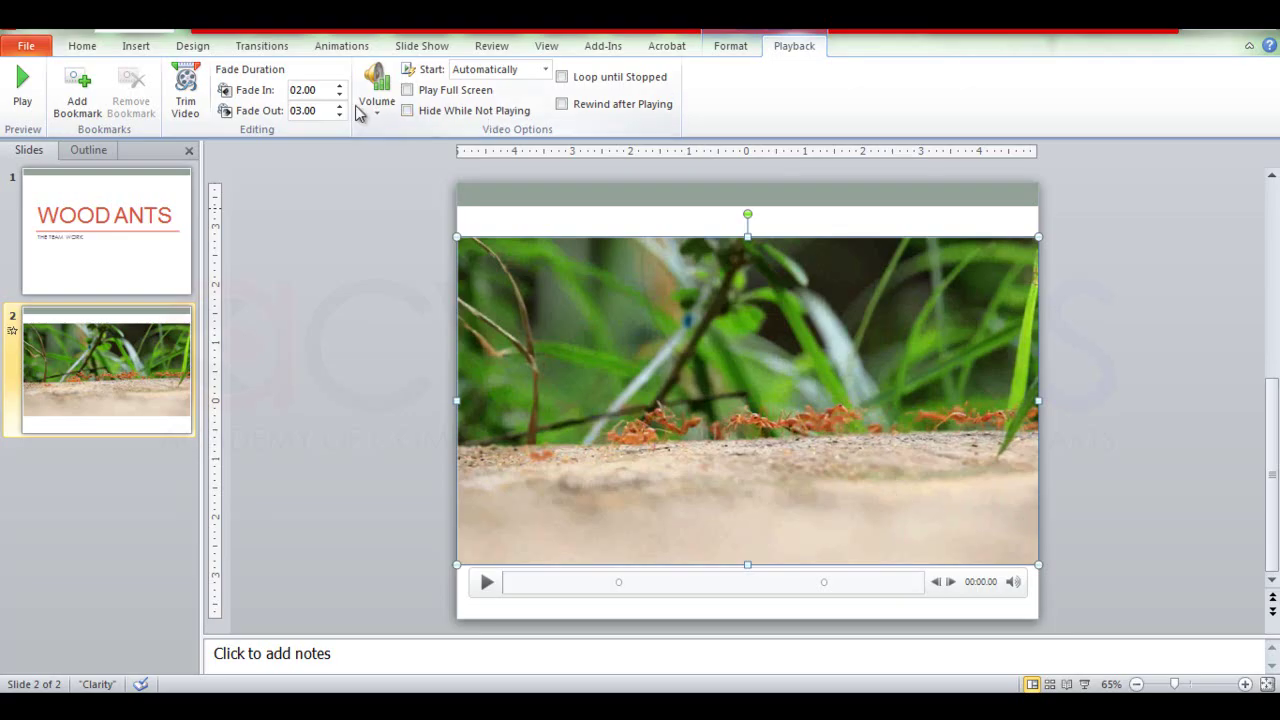
# Set the ants video's Fade Out duration to 06.00
pyautogui.click(340, 106)
pyautogui.click(340, 106)
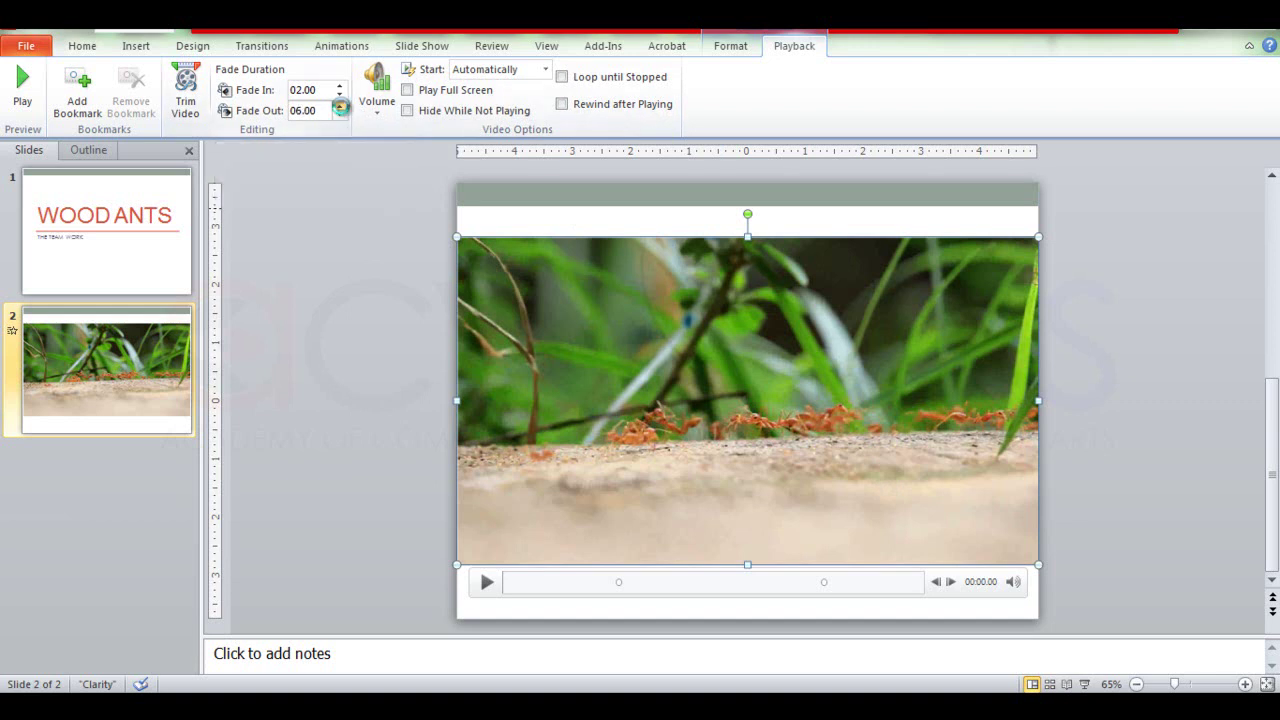
pyautogui.click(341, 115)
pyautogui.click(341, 115)
pyautogui.click(341, 115)
pyautogui.click(341, 115)
pyautogui.click(341, 115)
# Move the preview to 00:19.45 and set the video to start On Click
pyautogui.click(866, 597)
pyautogui.click(545, 72)
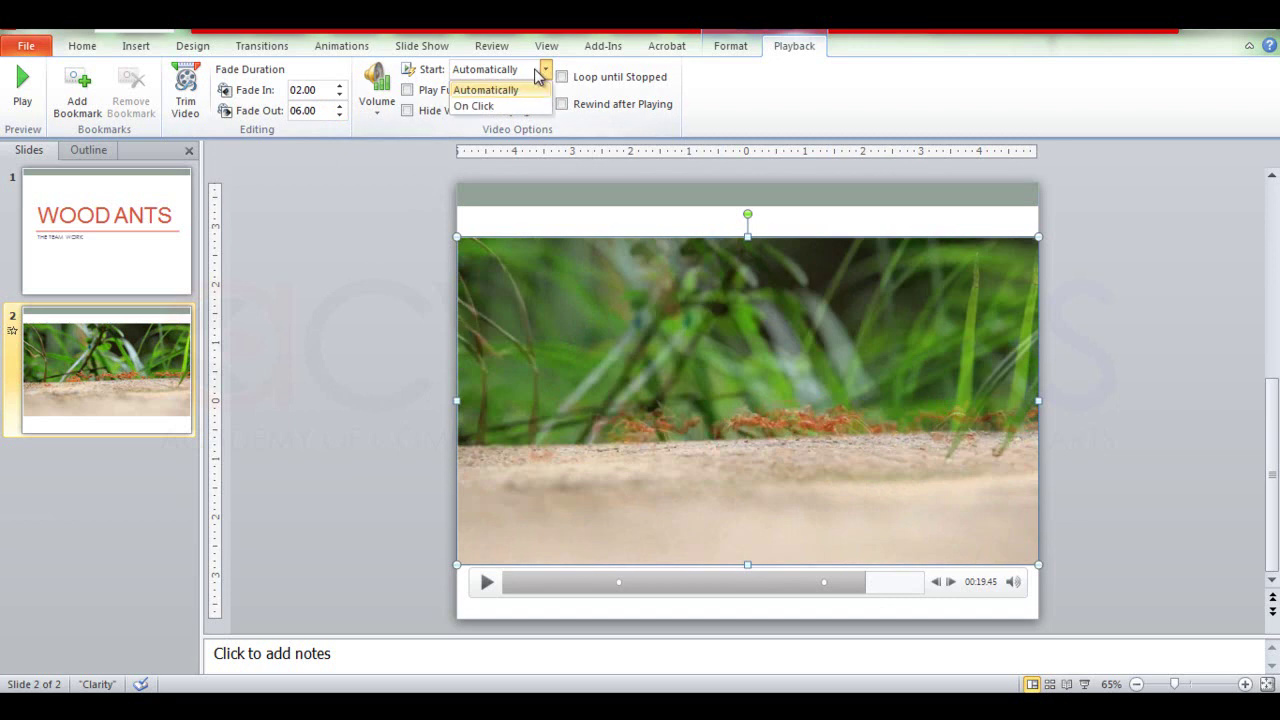
pyautogui.click(510, 107)
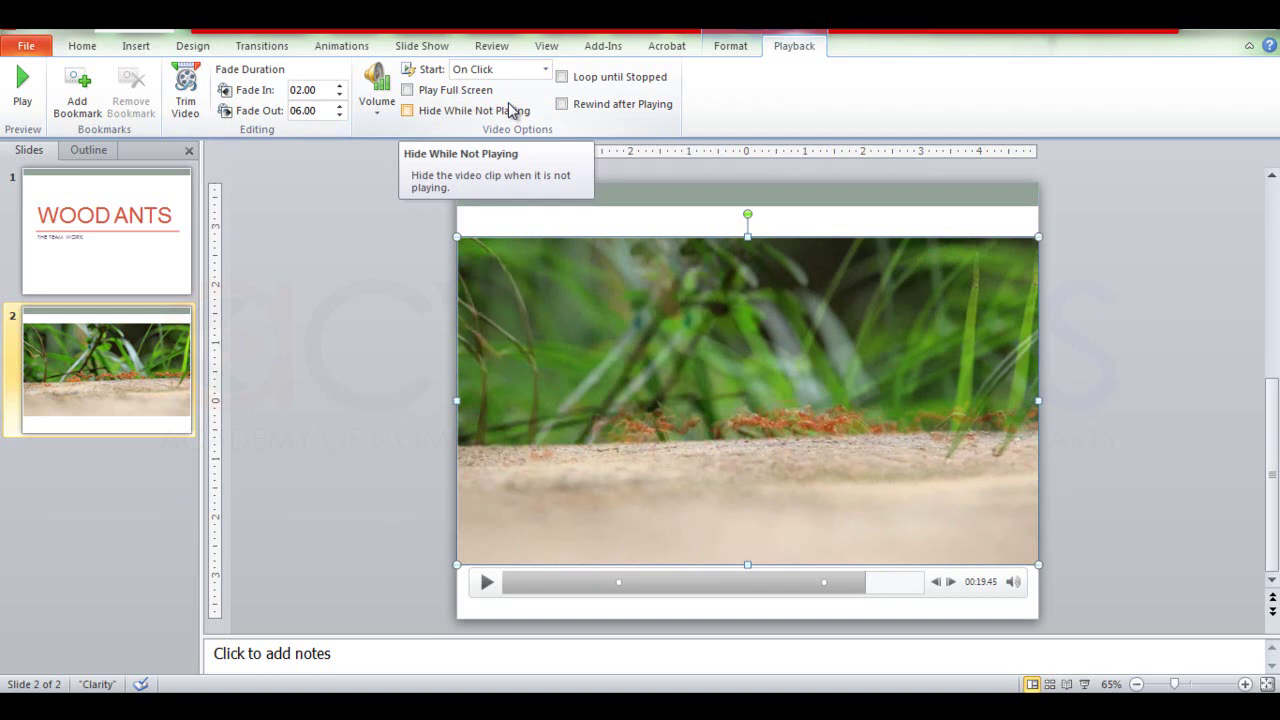
pyautogui.click(1086, 684)
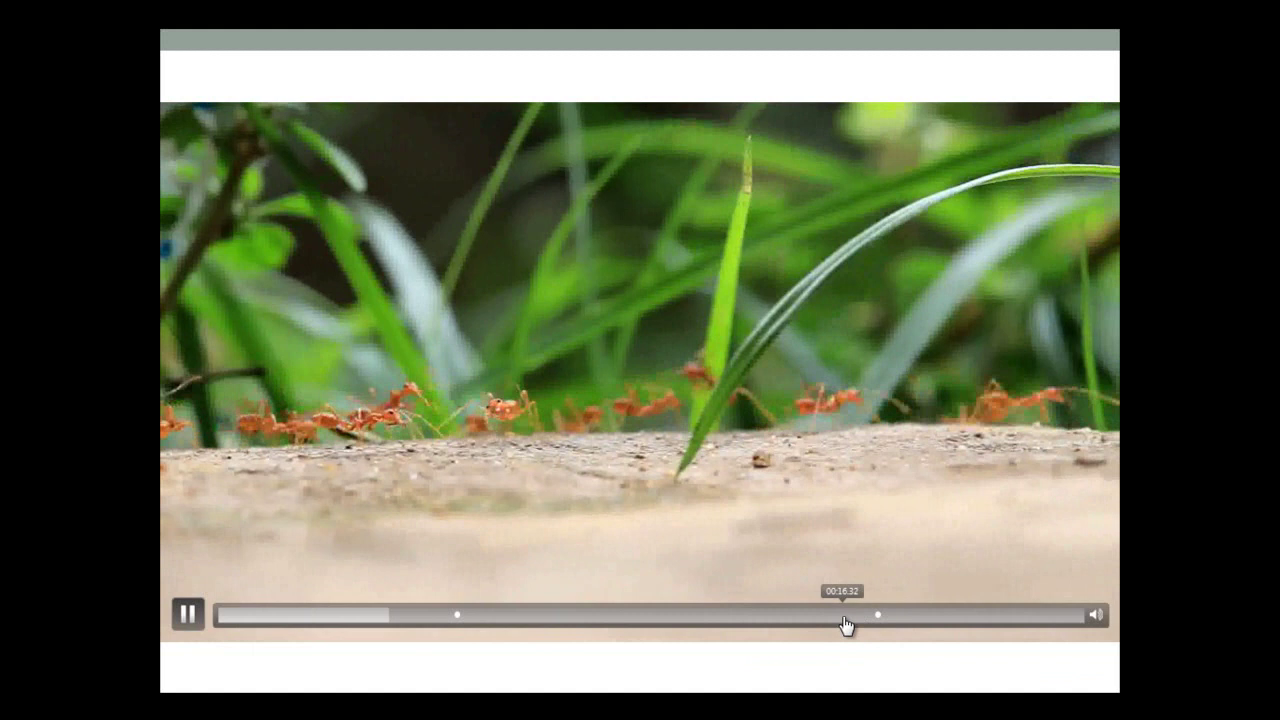
pyautogui.click(845, 616)
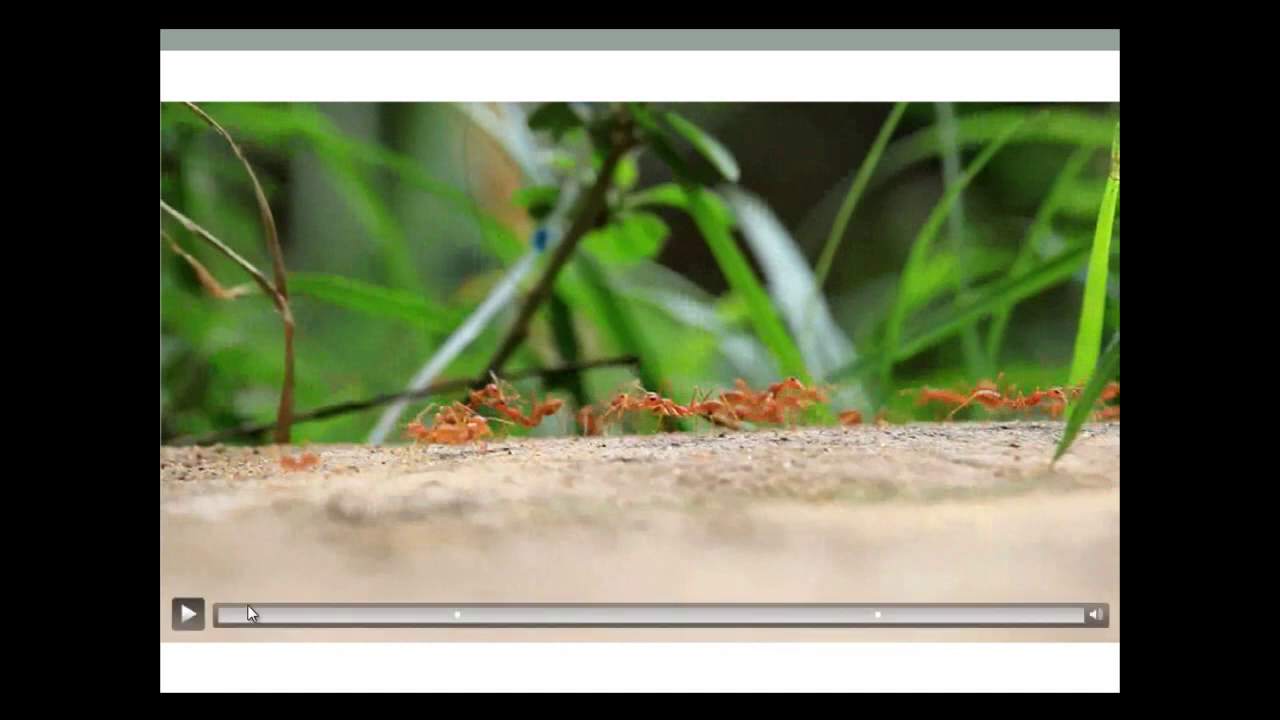
pyautogui.click(187, 616)
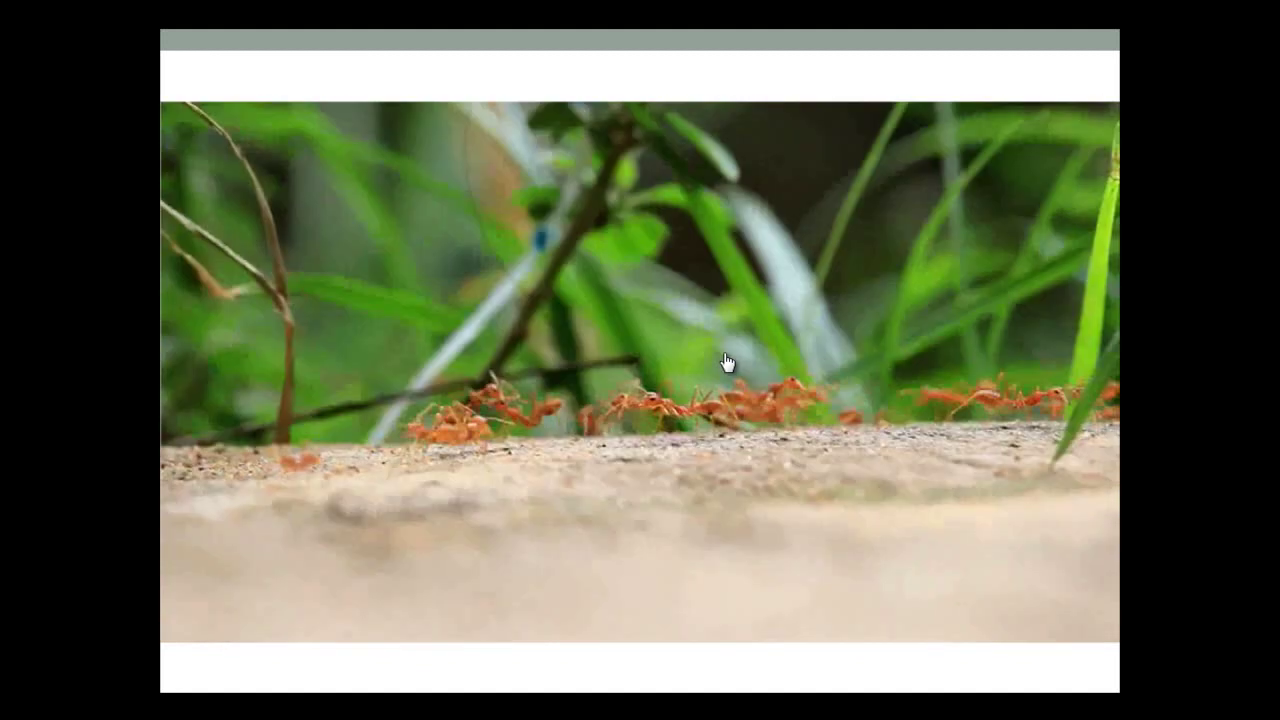
pyautogui.press('Escape')
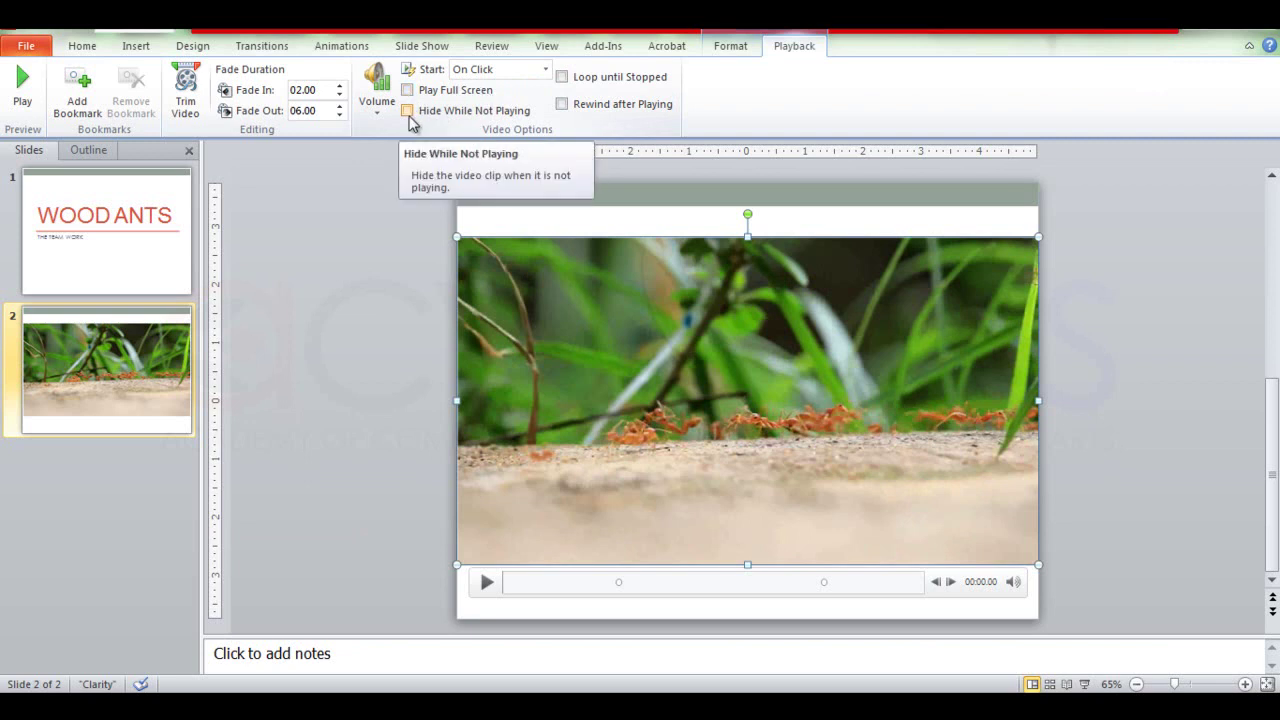
# Turn on Hide While Not Playing for the ants video and test it in Slide Show
pyautogui.click(408, 116)
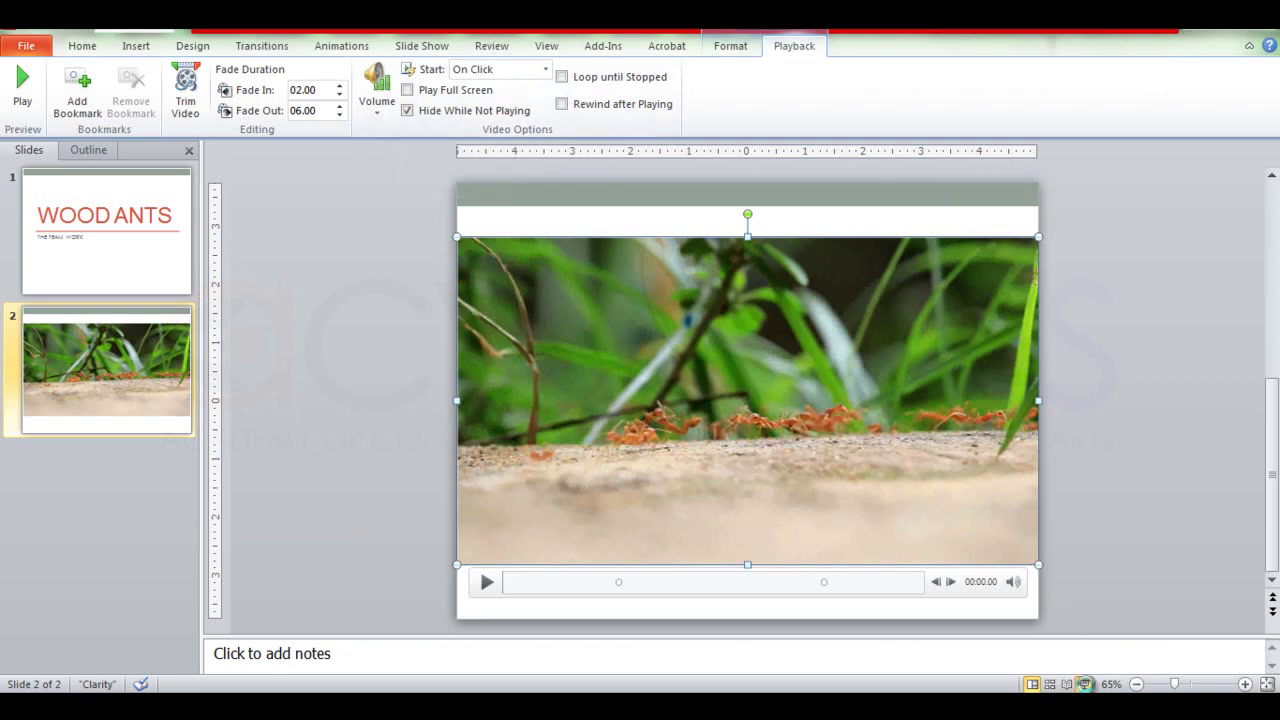
pyautogui.click(1086, 684)
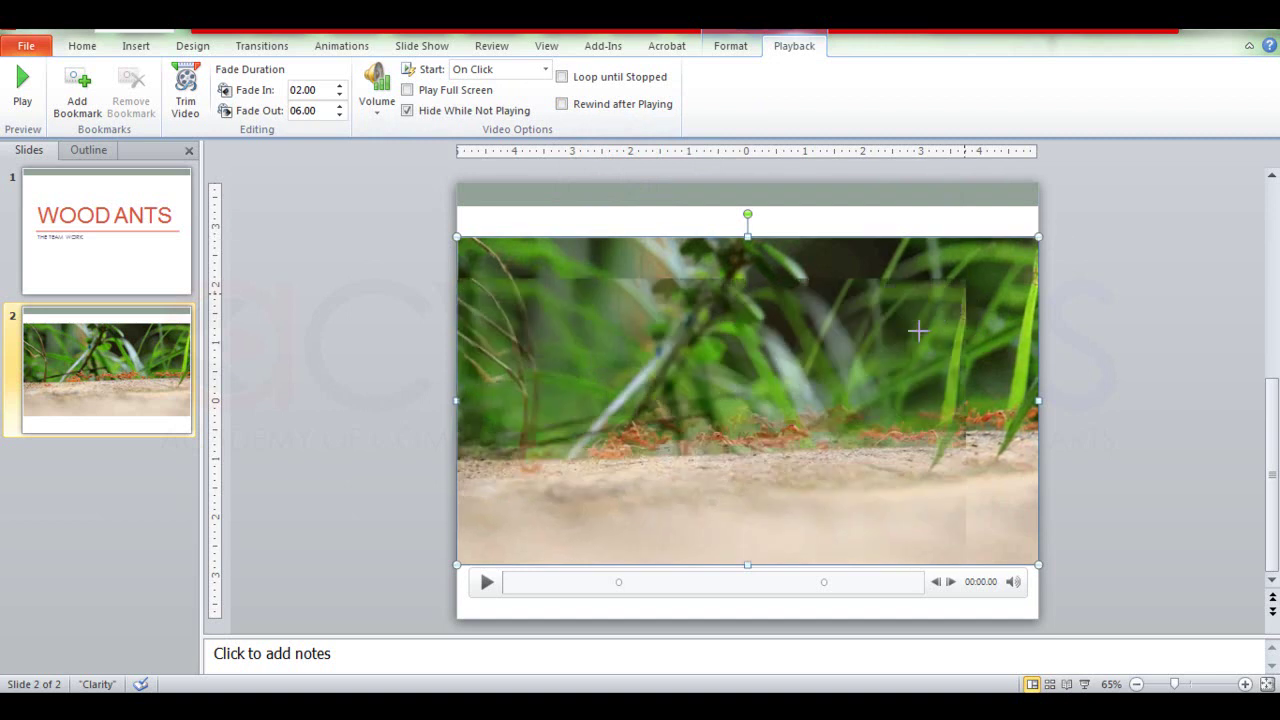
# Shrink the ants video from its top-right corner and centre it on slide 2
pyautogui.moveTo(820, 380); pyautogui.dragTo(820, 380)
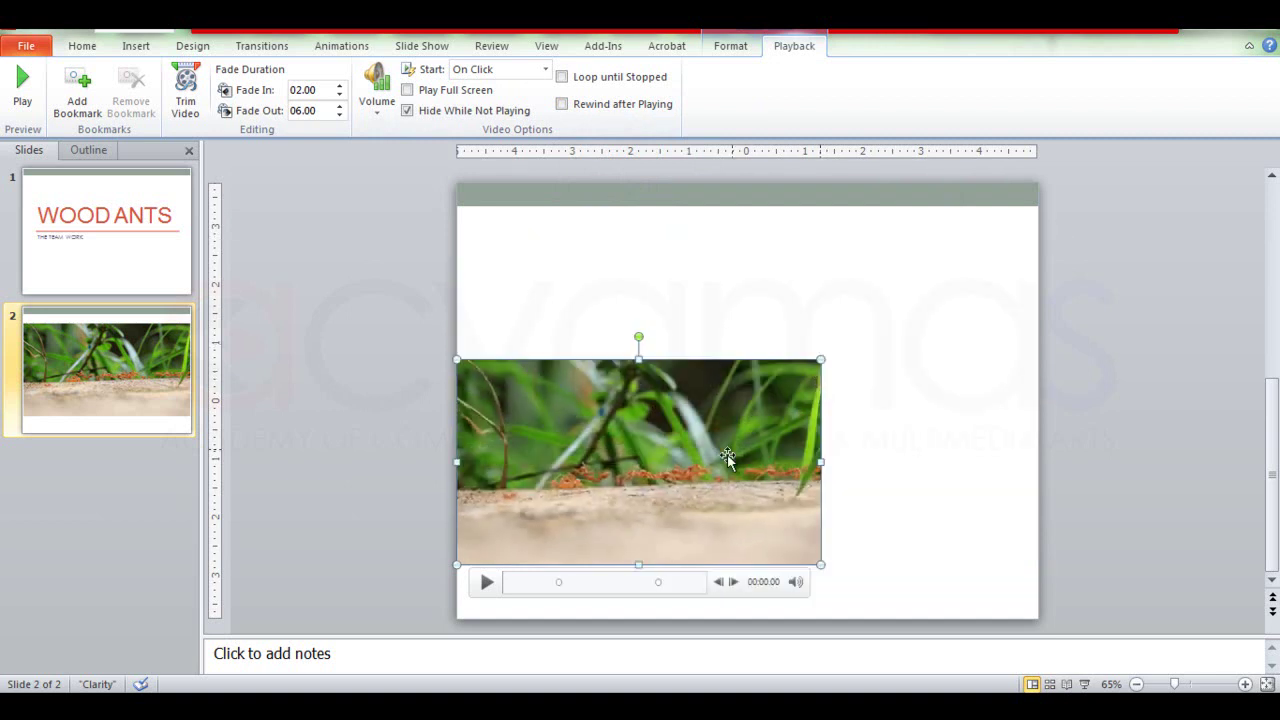
pyautogui.moveTo(697, 469)
pyautogui.mouseDown()
pyautogui.moveTo(787, 379)
pyautogui.moveTo(789, 402)
pyautogui.mouseUp()
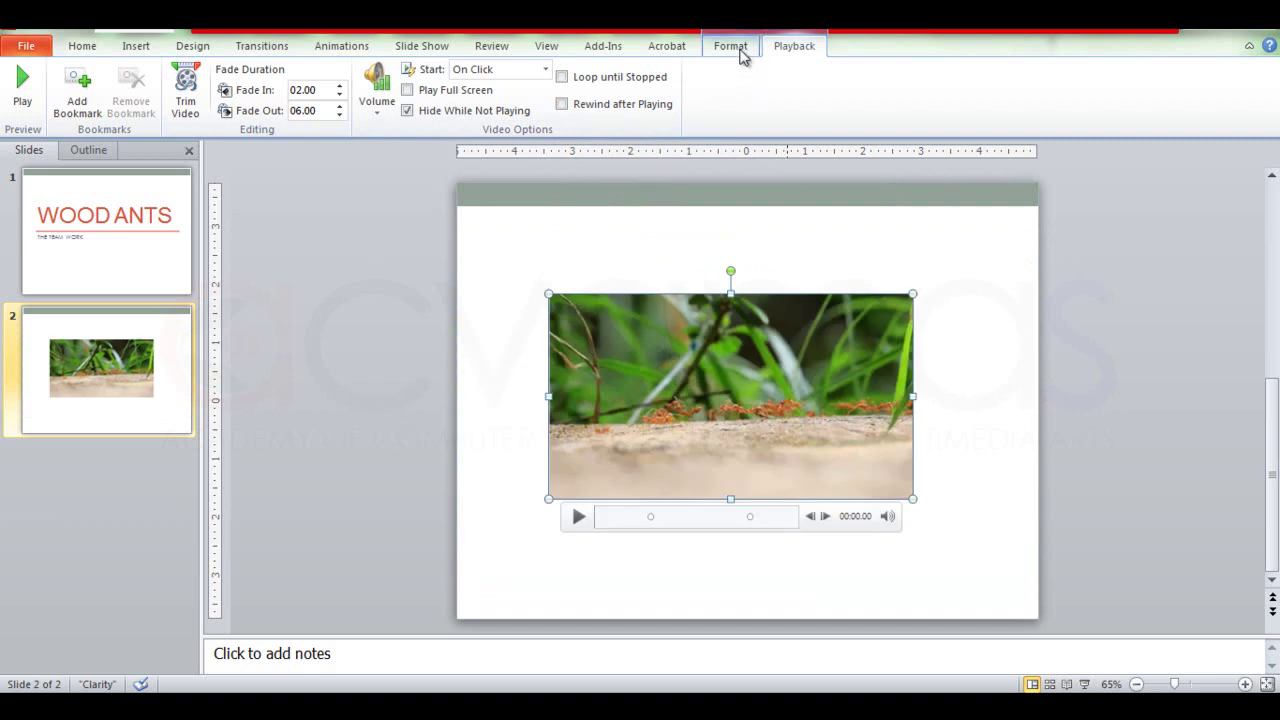
# Apply the Rotated, Gradient video style to the ants video and deselect it to view the frame
pyautogui.click(731, 46)
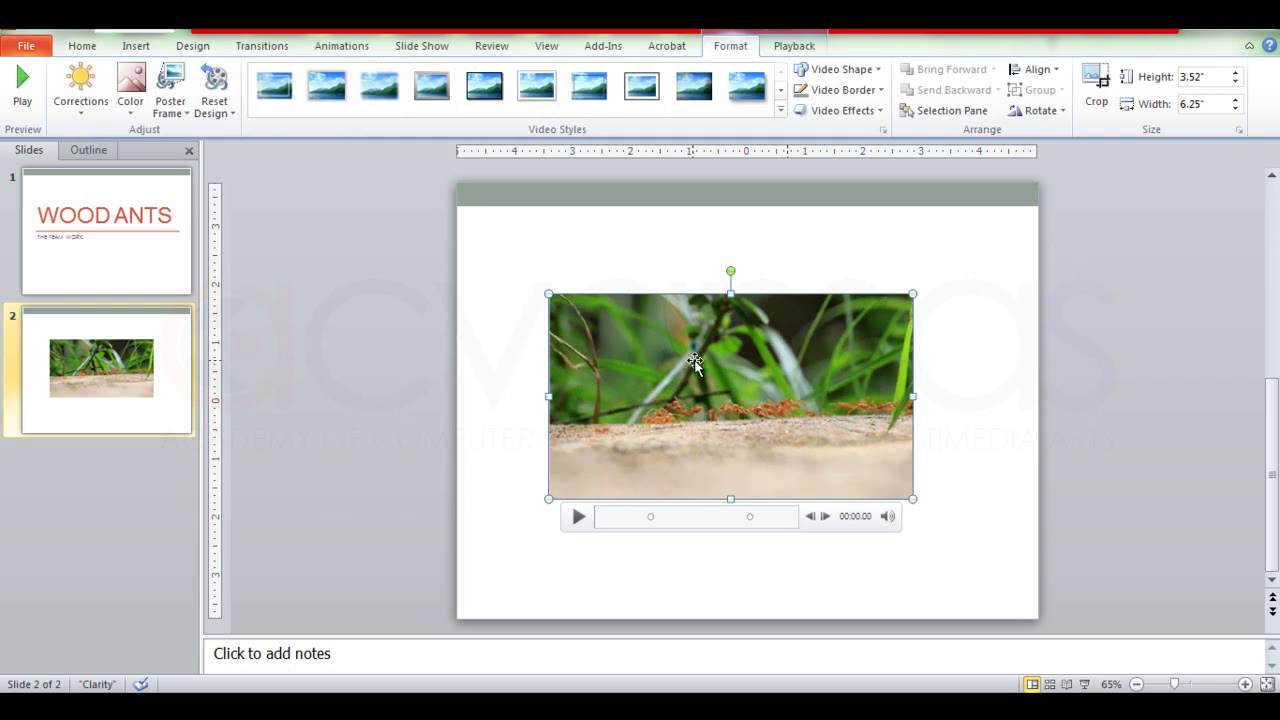
pyautogui.click(781, 110)
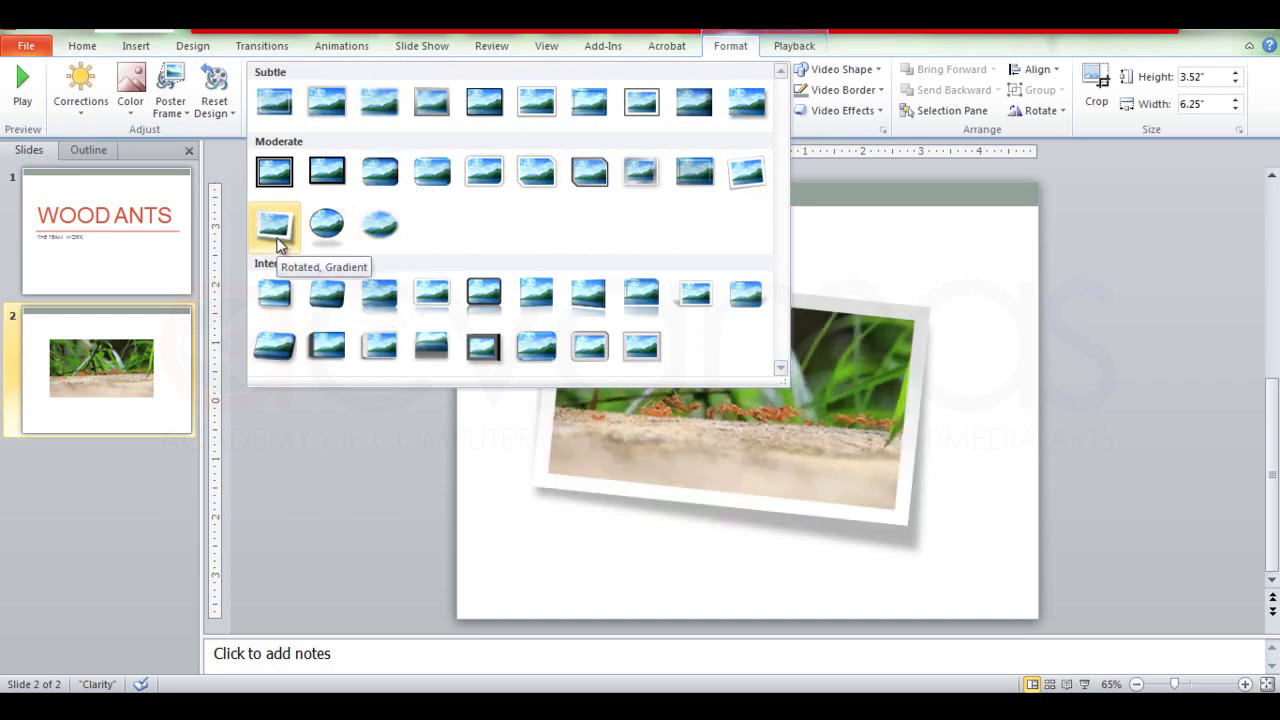
pyautogui.click(275, 228)
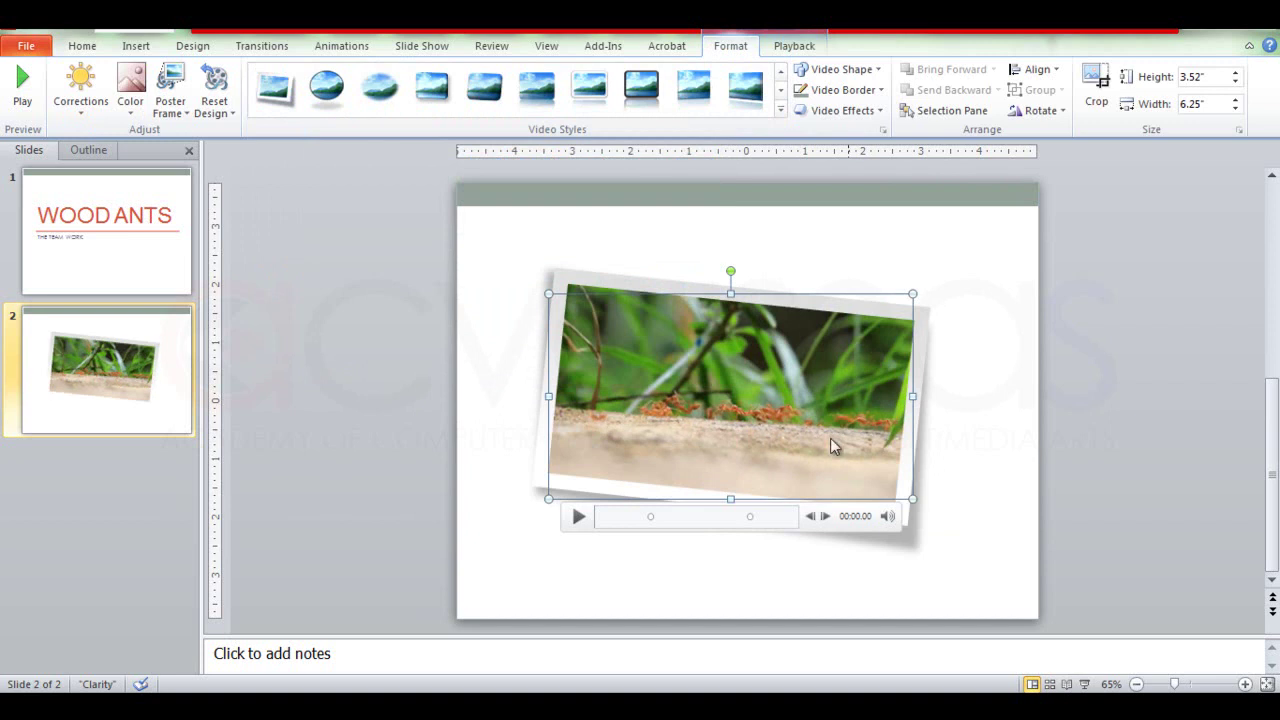
pyautogui.click(1017, 497)
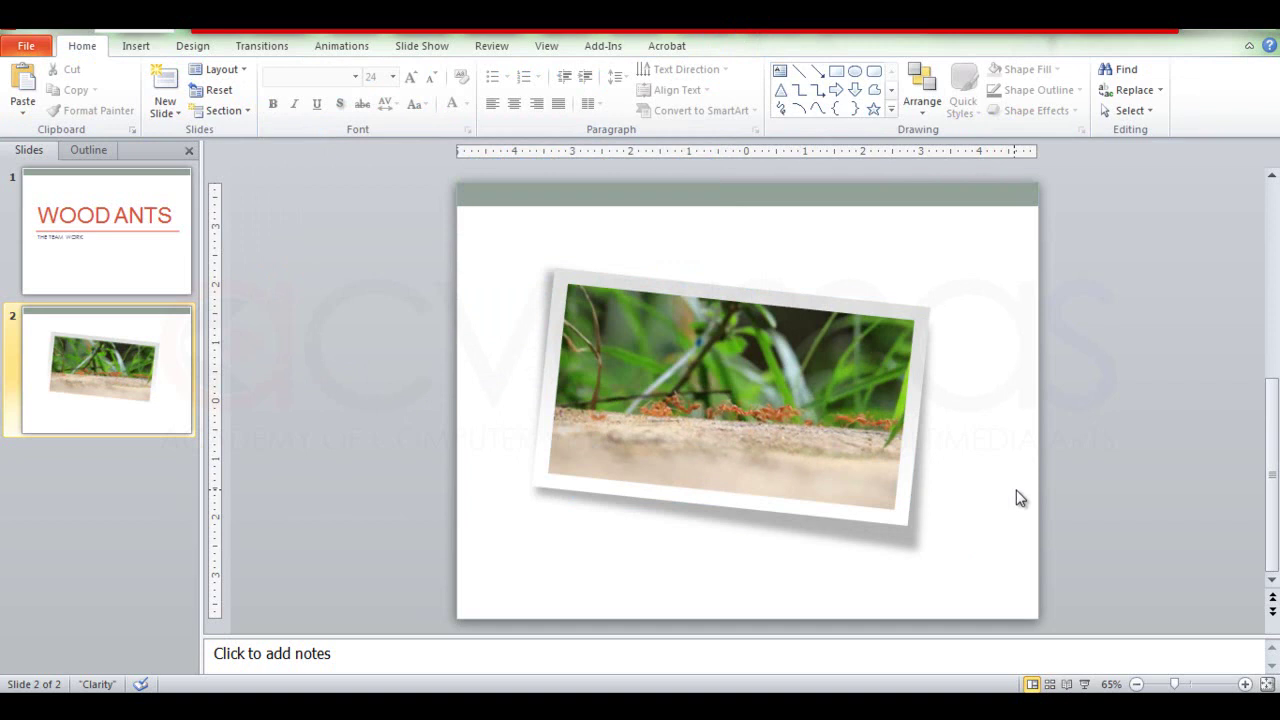
# Start the slide show at the WOOD ANTS title slide and advance to the framed ants video
pyautogui.click(120, 234)
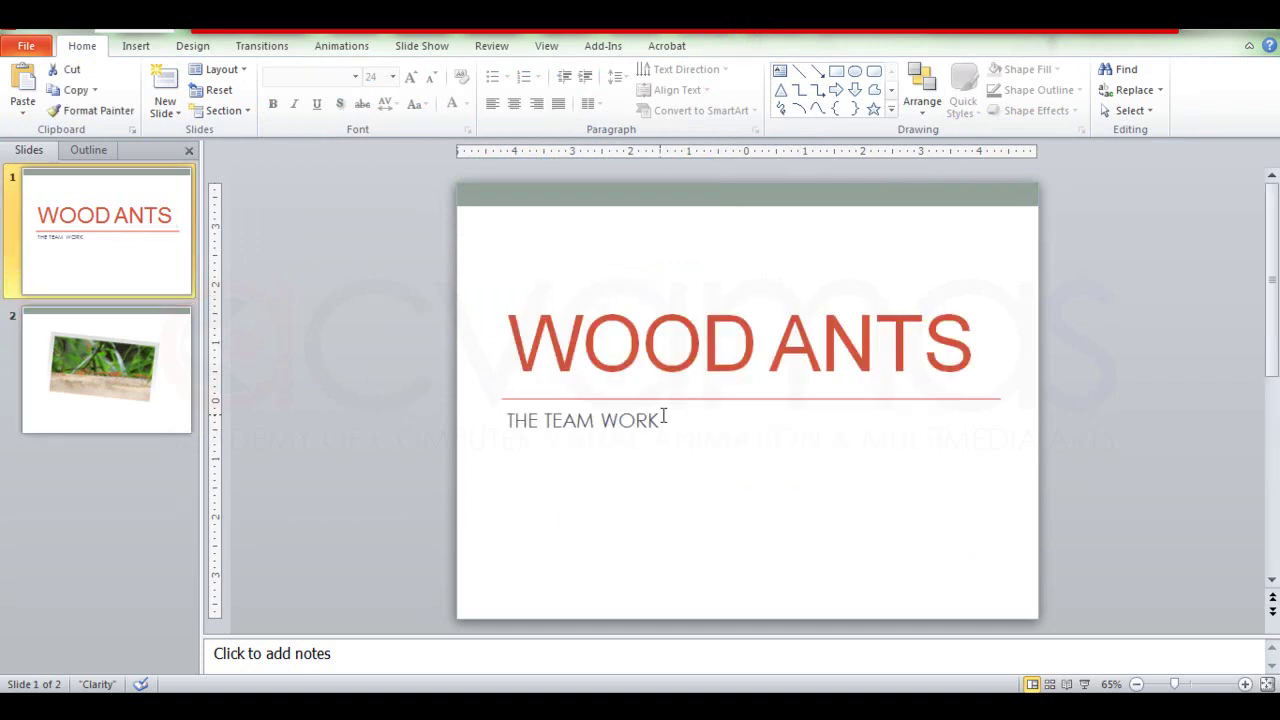
pyautogui.click(1084, 684)
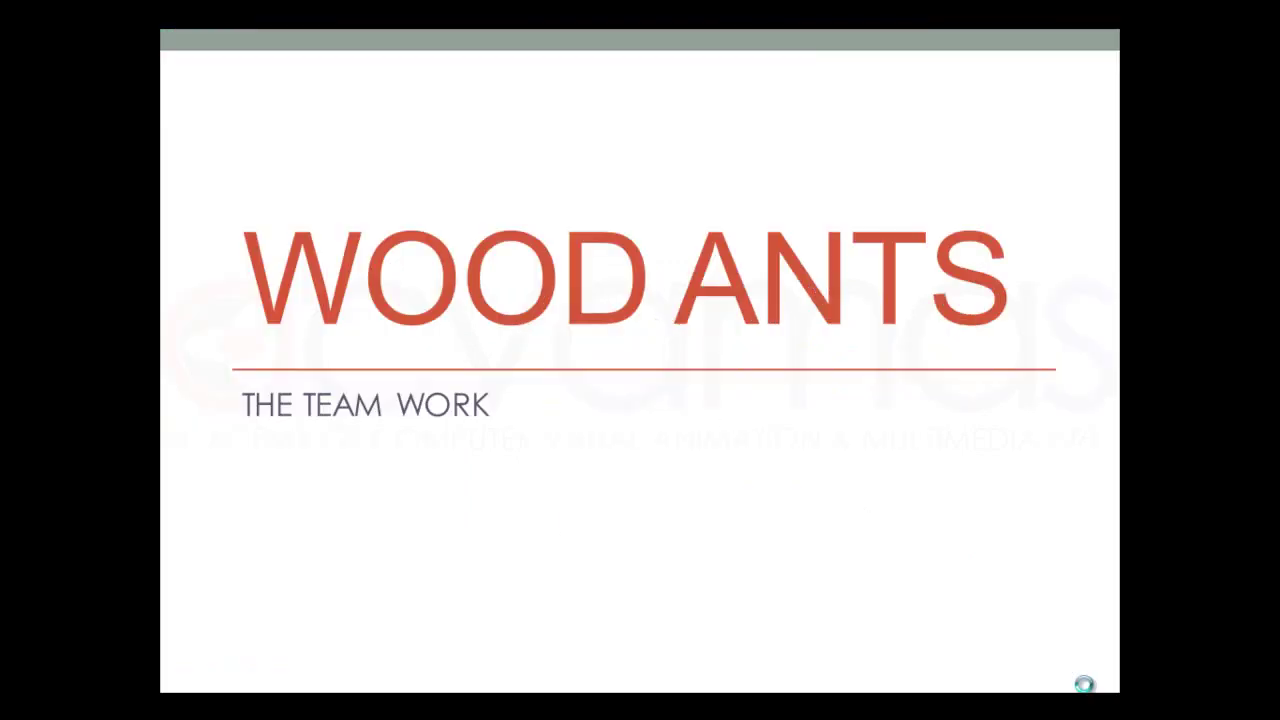
pyautogui.click(762, 313)
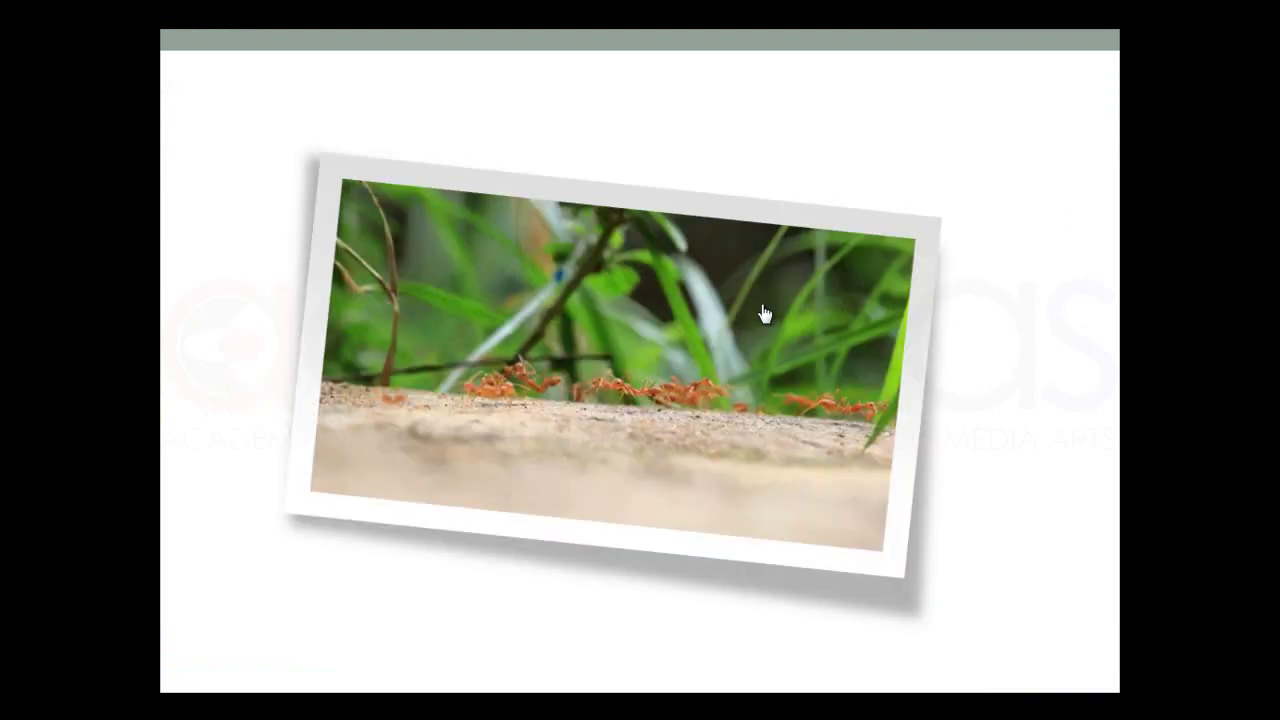